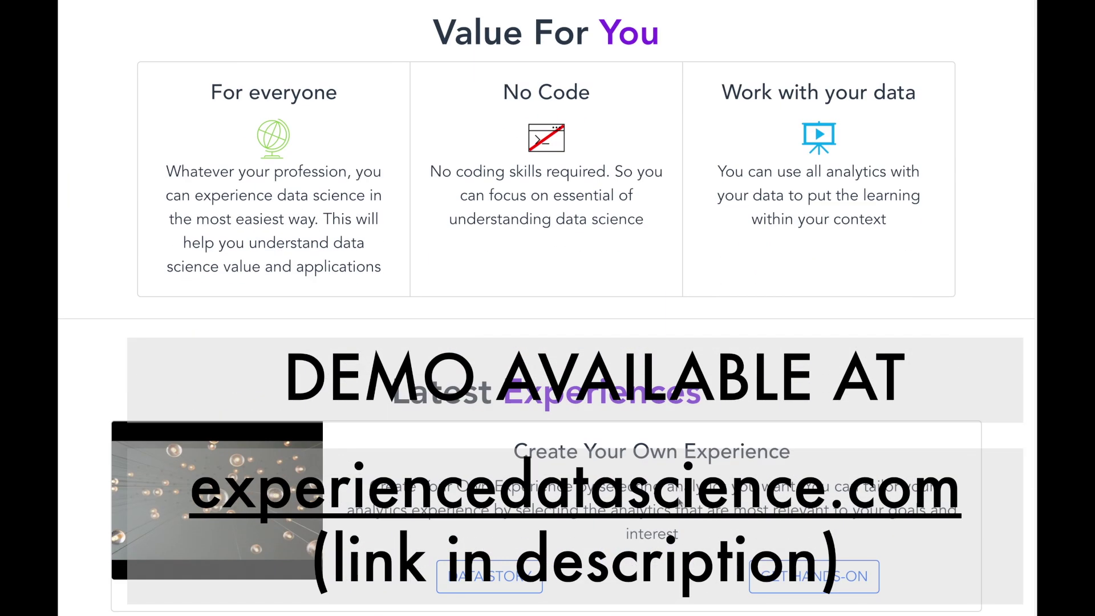
Step: Scroll to Latest Experiences and highlight the 'Clustering: KMeans vs DBSCAN - The Epic Showdown' title
{"action": "scroll", "coordinate": [679, 501], "scroll_direction": "down", "scroll_amount": 3}
{"action": "scroll", "coordinate": [679, 501], "scroll_direction": "down", "scroll_amount": 3}
{"action": "scroll", "coordinate": [679, 501], "scroll_direction": "down", "scroll_amount": 4}
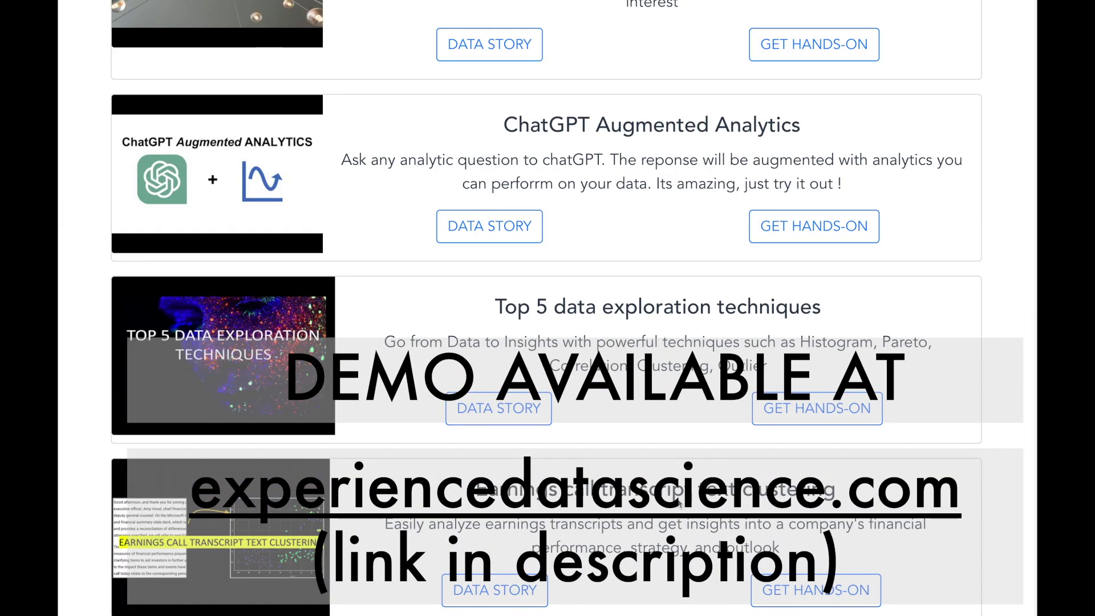
{"action": "scroll", "coordinate": [679, 503], "scroll_direction": "down", "scroll_amount": 3}
{"action": "scroll", "coordinate": [676, 500], "scroll_direction": "down", "scroll_amount": 3}
{"action": "scroll", "coordinate": [673, 496], "scroll_direction": "down", "scroll_amount": 1}
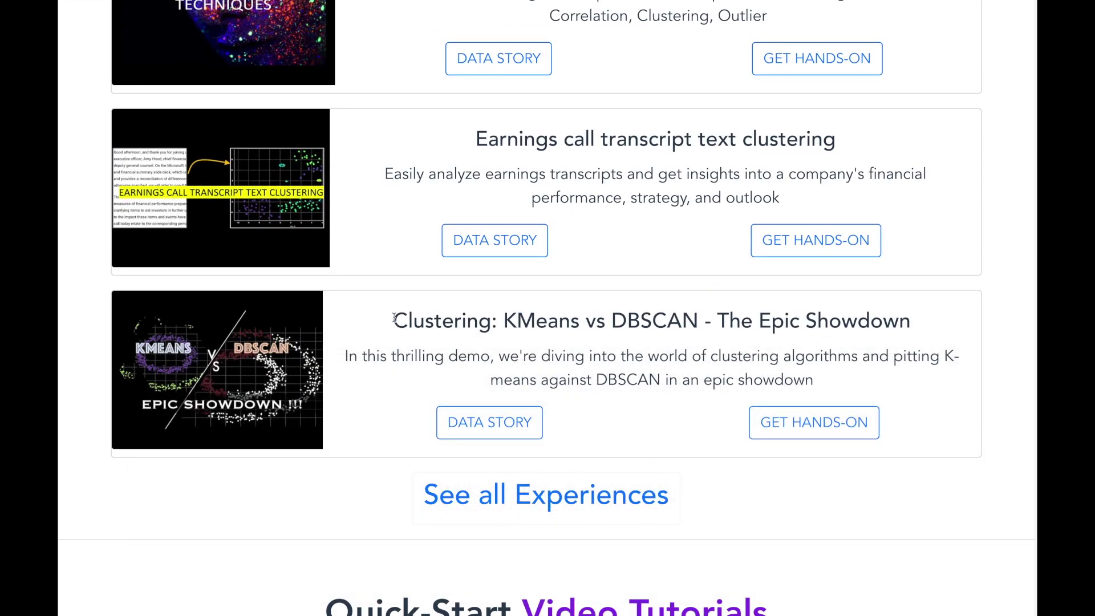
{"action": "left_click_drag", "start_coordinate": [394, 318], "coordinate": [952, 325]}
{"action": "left_click", "coordinate": [953, 326]}
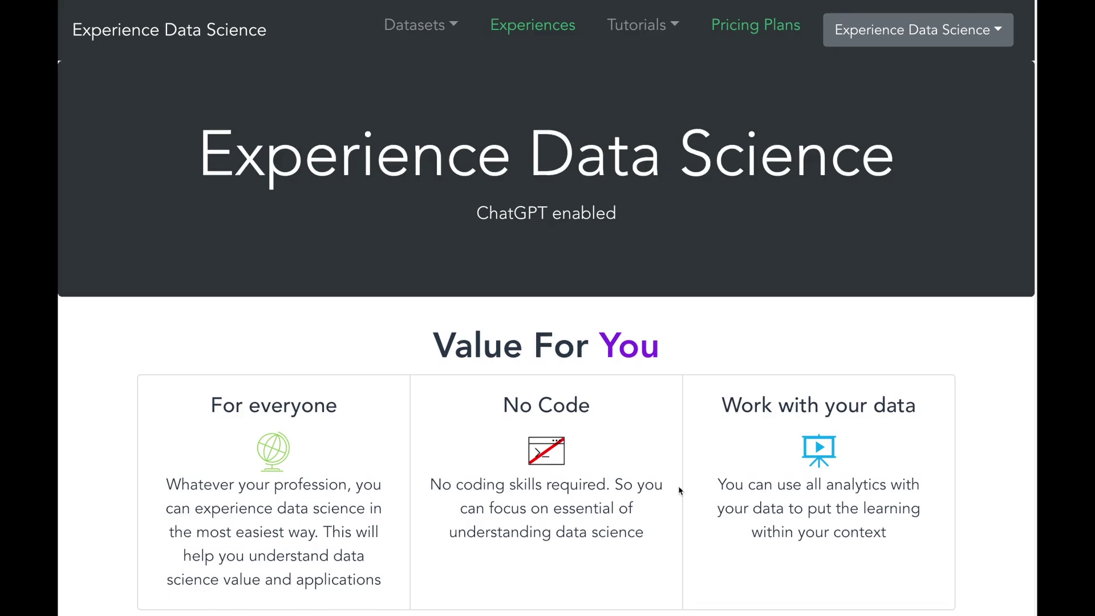
Step: Launch the KMeans vs DBSCAN card's GET HANDS-ON to reach the Play Datasets page
{"action": "scroll", "coordinate": [680, 490], "scroll_direction": "down", "scroll_amount": 5}
{"action": "scroll", "coordinate": [679, 501], "scroll_direction": "down", "scroll_amount": 2}
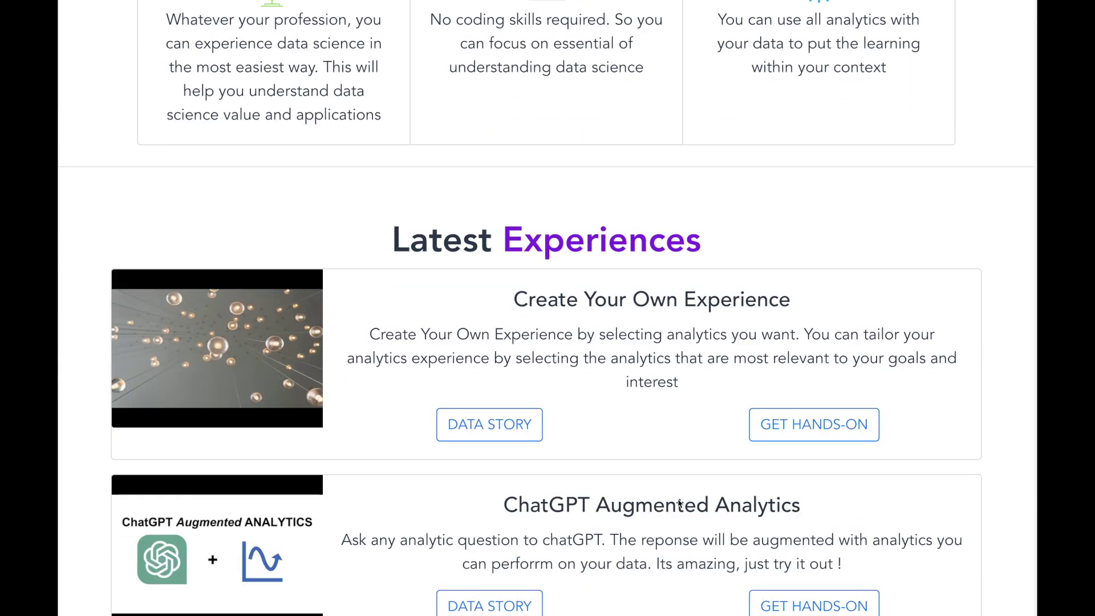
{"action": "scroll", "coordinate": [680, 501], "scroll_direction": "down", "scroll_amount": 3}
{"action": "scroll", "coordinate": [679, 501], "scroll_direction": "down", "scroll_amount": 3}
{"action": "scroll", "coordinate": [679, 502], "scroll_direction": "down", "scroll_amount": 2}
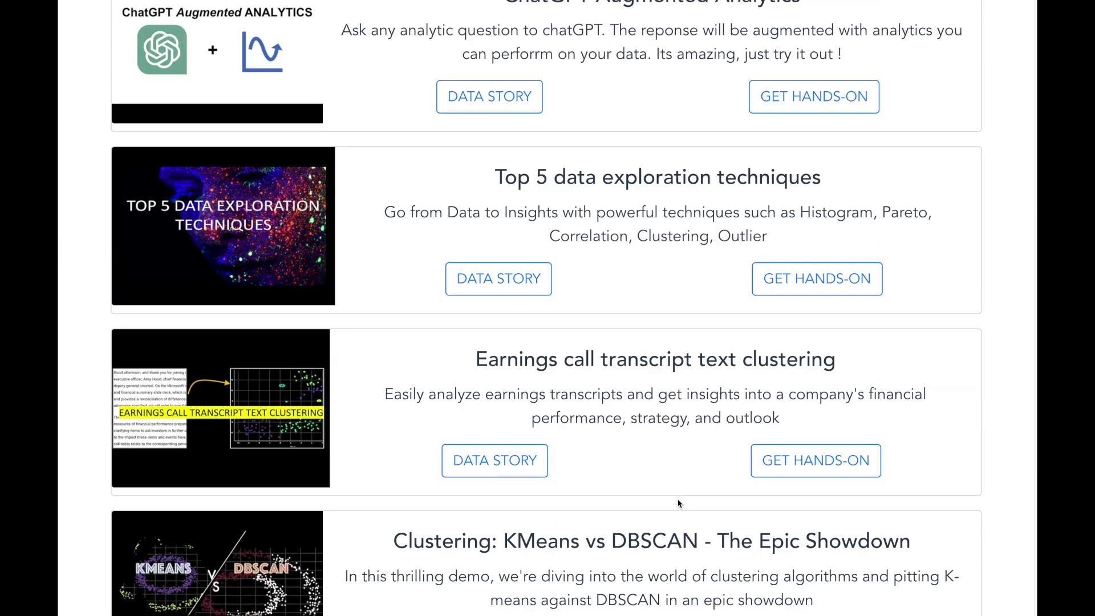
{"action": "scroll", "coordinate": [680, 505], "scroll_direction": "down", "scroll_amount": 3}
{"action": "left_click", "coordinate": [811, 437]}
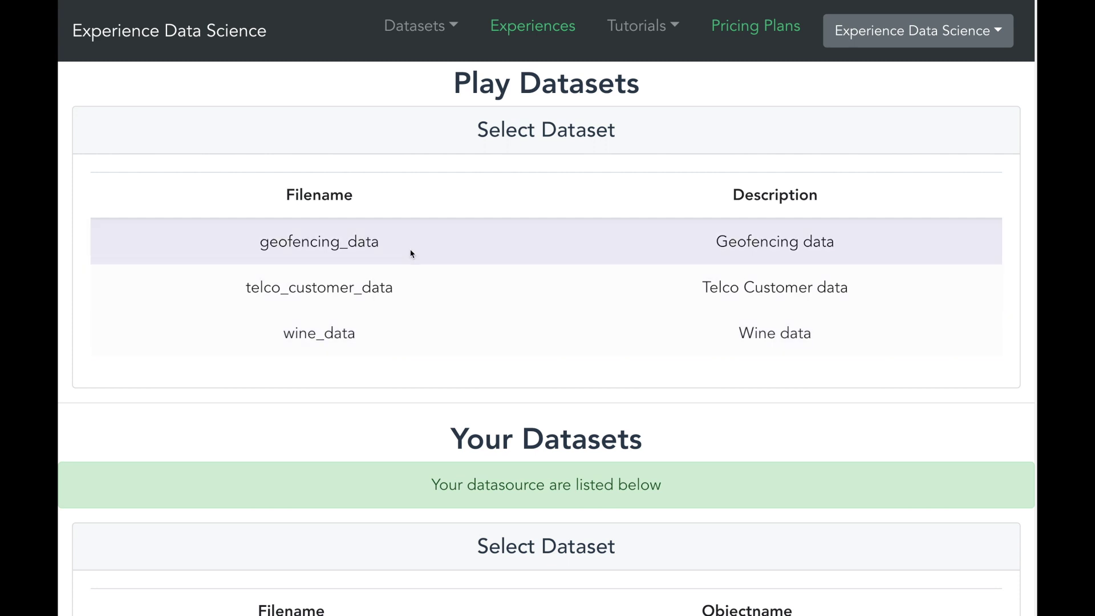
Step: Copy geofencing_data into Your Datasets, select the copy and open its clustering analysis
{"action": "left_click", "coordinate": [412, 246]}
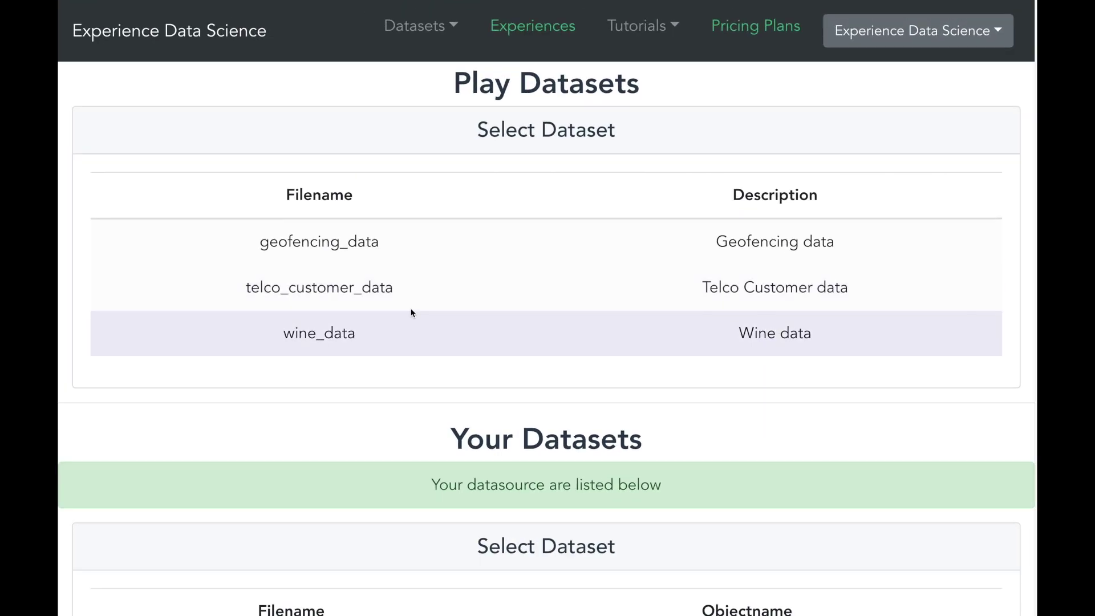
{"action": "left_click", "coordinate": [411, 244]}
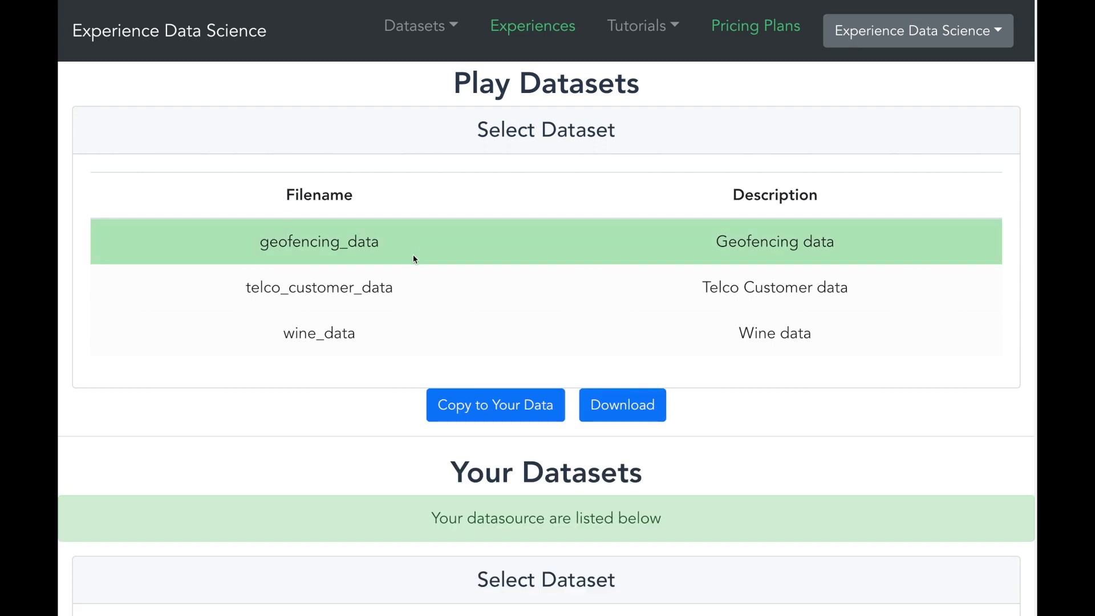
{"action": "left_click", "coordinate": [465, 415]}
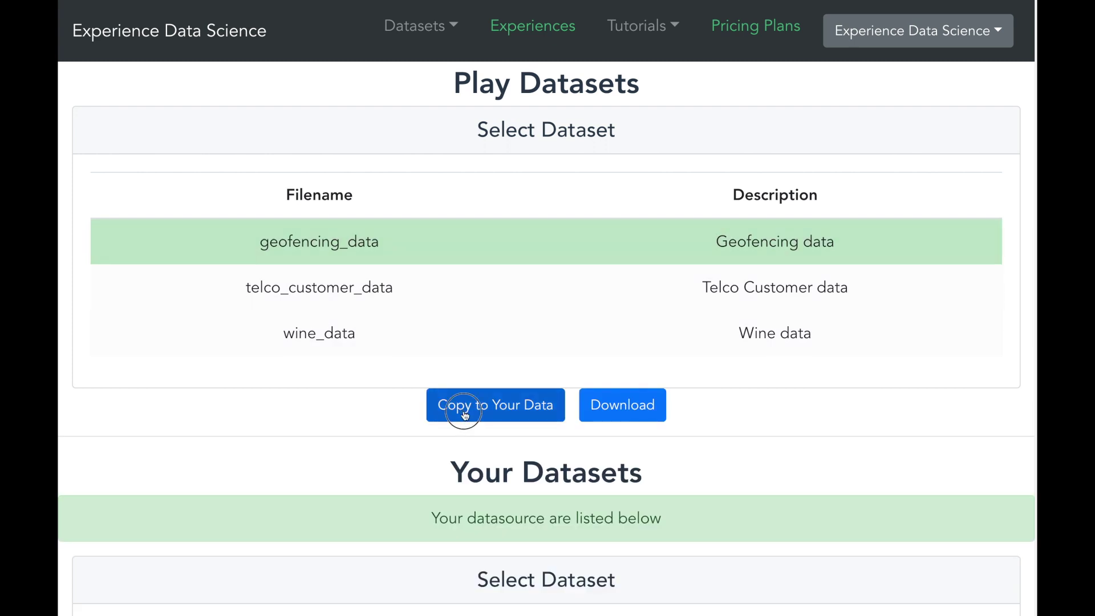
{"action": "scroll", "coordinate": [388, 485], "scroll_direction": "down", "scroll_amount": 4}
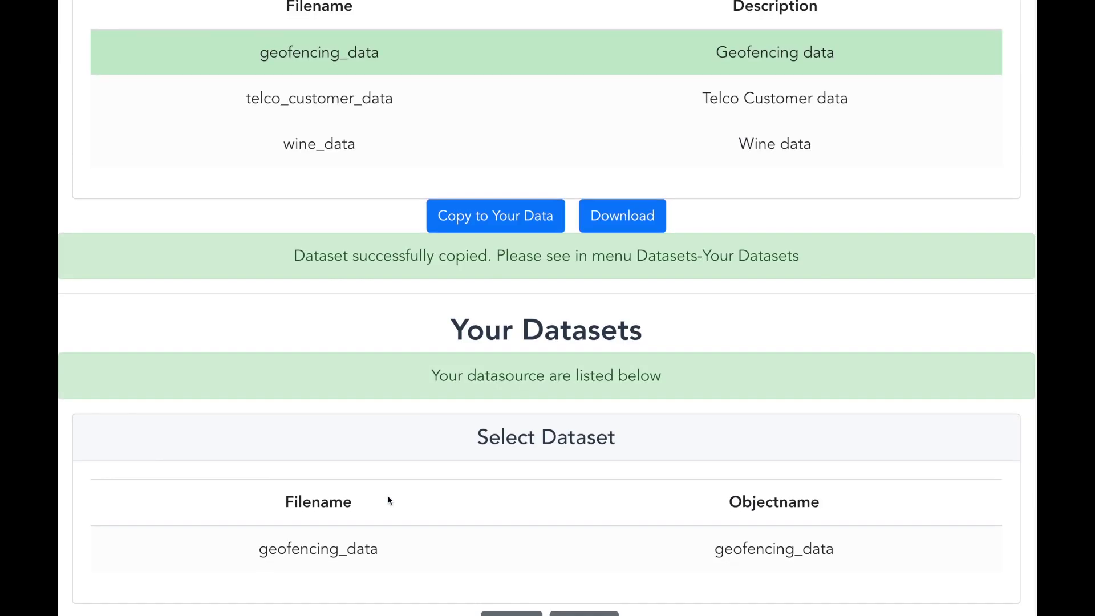
{"action": "left_click", "coordinate": [394, 517]}
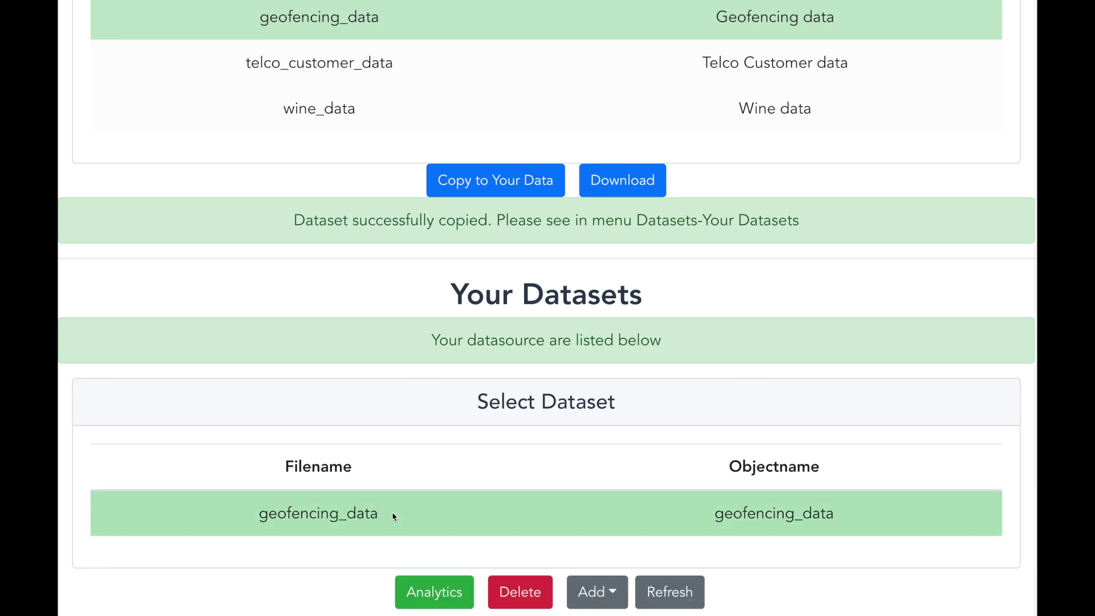
{"action": "left_click", "coordinate": [416, 607]}
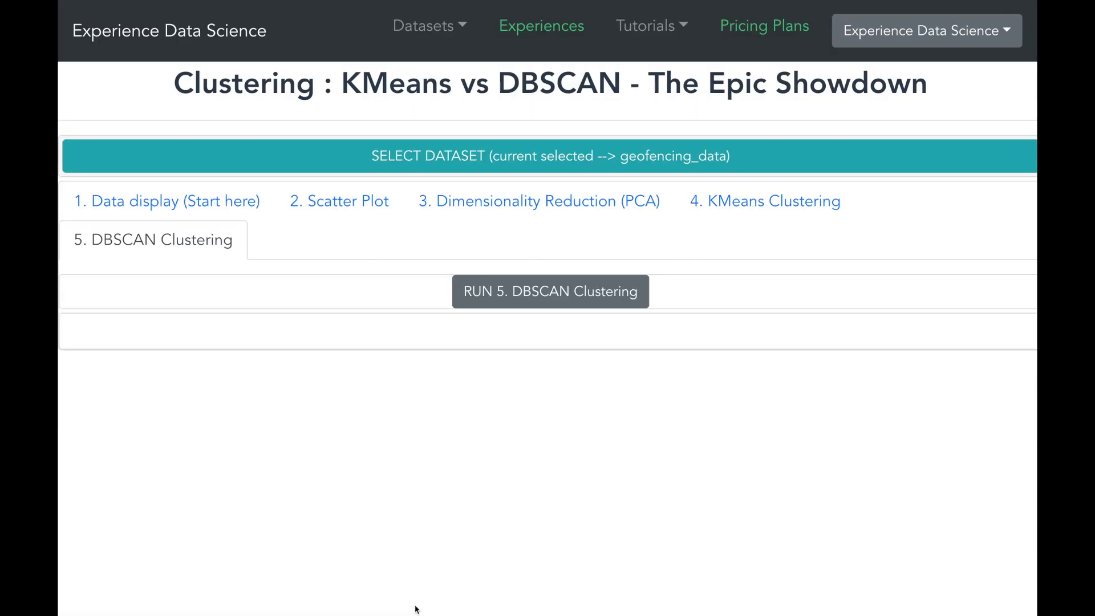
Step: Show the first 10 geofencing_data records with all columns as sharable output, then close it
{"action": "left_click", "coordinate": [227, 201]}
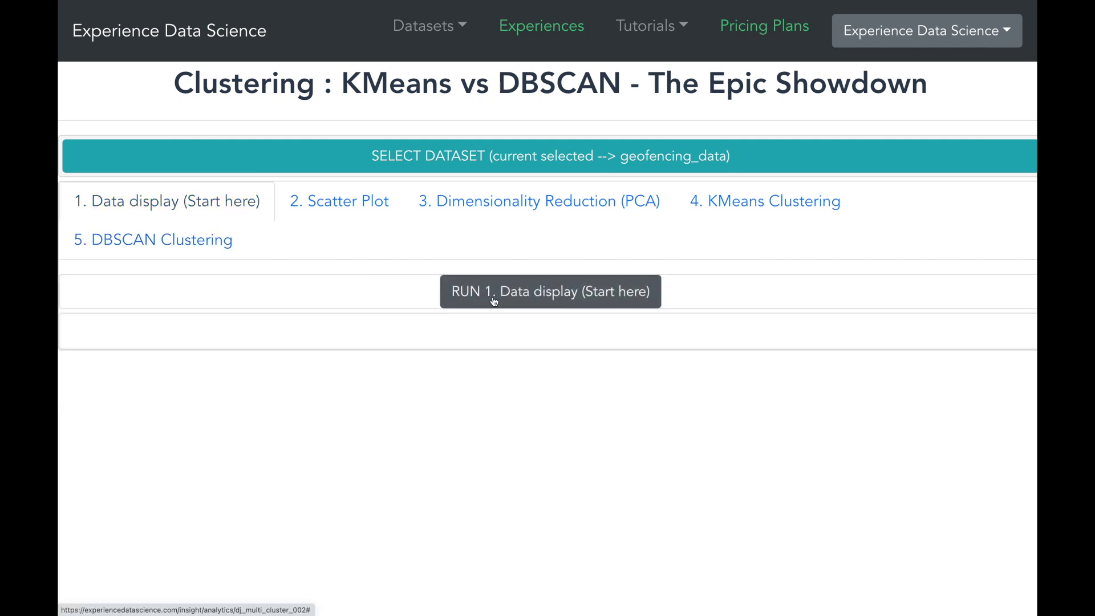
{"action": "left_click", "coordinate": [499, 306]}
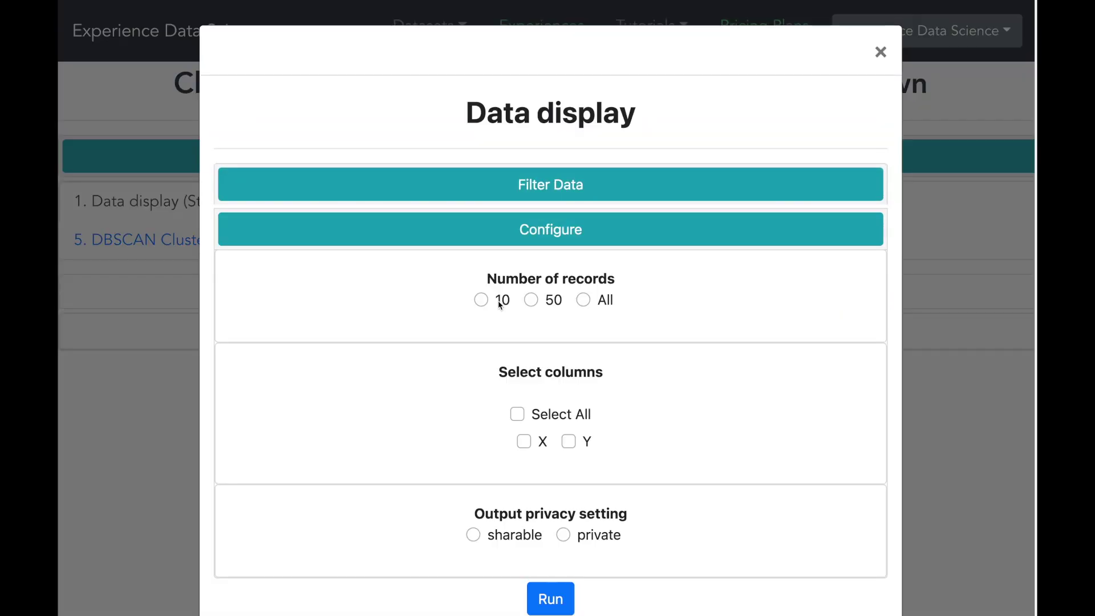
{"action": "left_click", "coordinate": [482, 300]}
{"action": "left_click", "coordinate": [518, 414]}
{"action": "left_click", "coordinate": [473, 535]}
{"action": "left_click", "coordinate": [551, 600]}
{"action": "scroll", "coordinate": [684, 502], "scroll_direction": "down", "scroll_amount": 2}
{"action": "scroll", "coordinate": [715, 489], "scroll_direction": "down", "scroll_amount": 2}
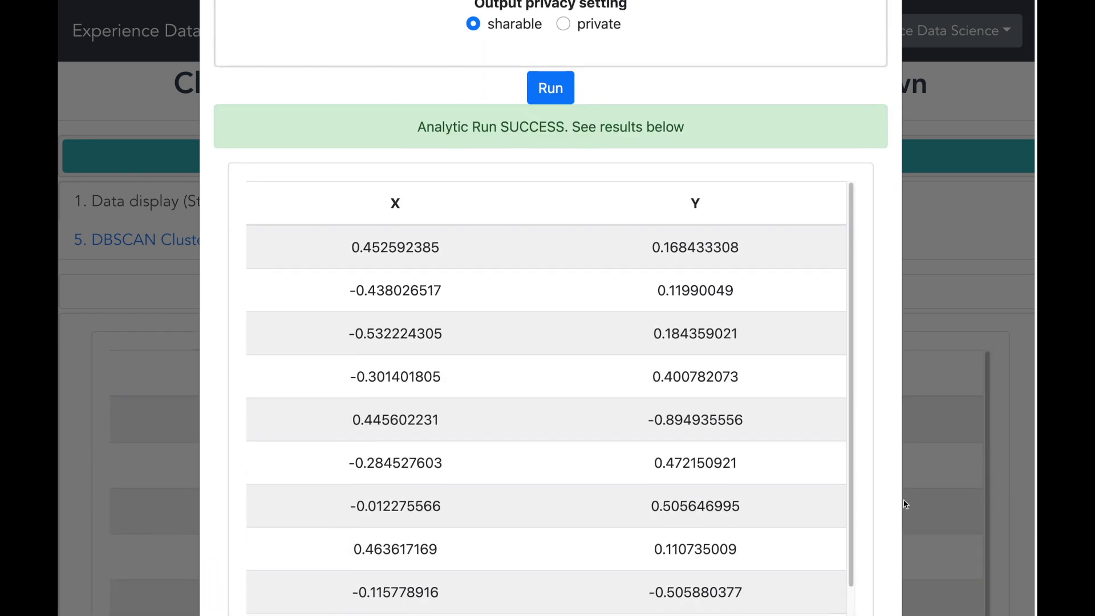
{"action": "scroll", "coordinate": [904, 510], "scroll_direction": "down", "scroll_amount": 3}
{"action": "scroll", "coordinate": [905, 510], "scroll_direction": "down", "scroll_amount": 2}
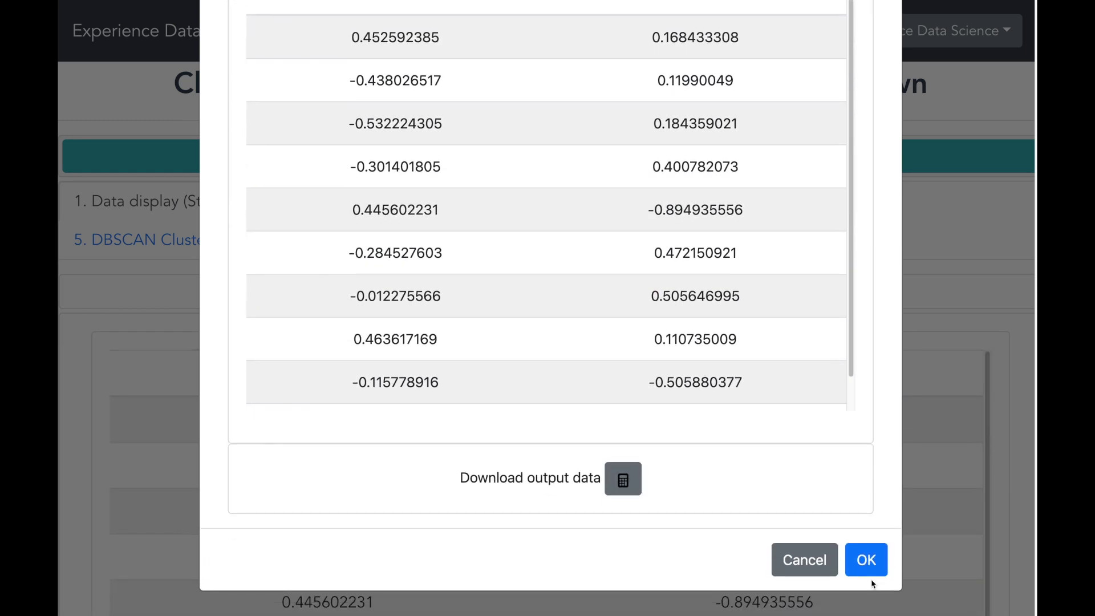
{"action": "left_click", "coordinate": [873, 565]}
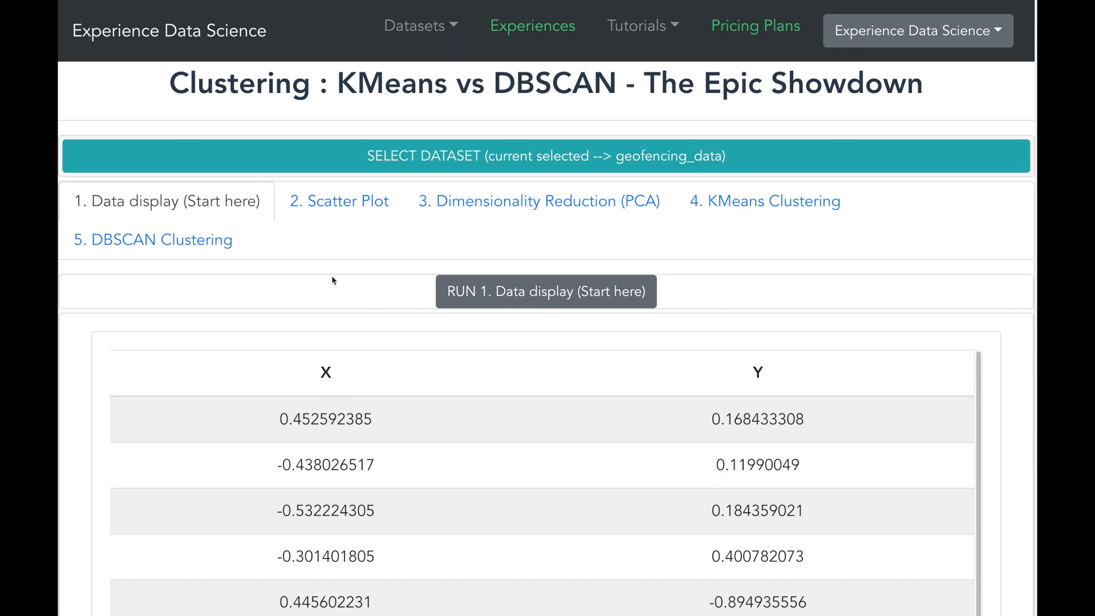
Step: Set the scatter plot to X horizontal, Y vertical, no colour column and all tooltip columns
{"action": "left_click", "coordinate": [313, 206]}
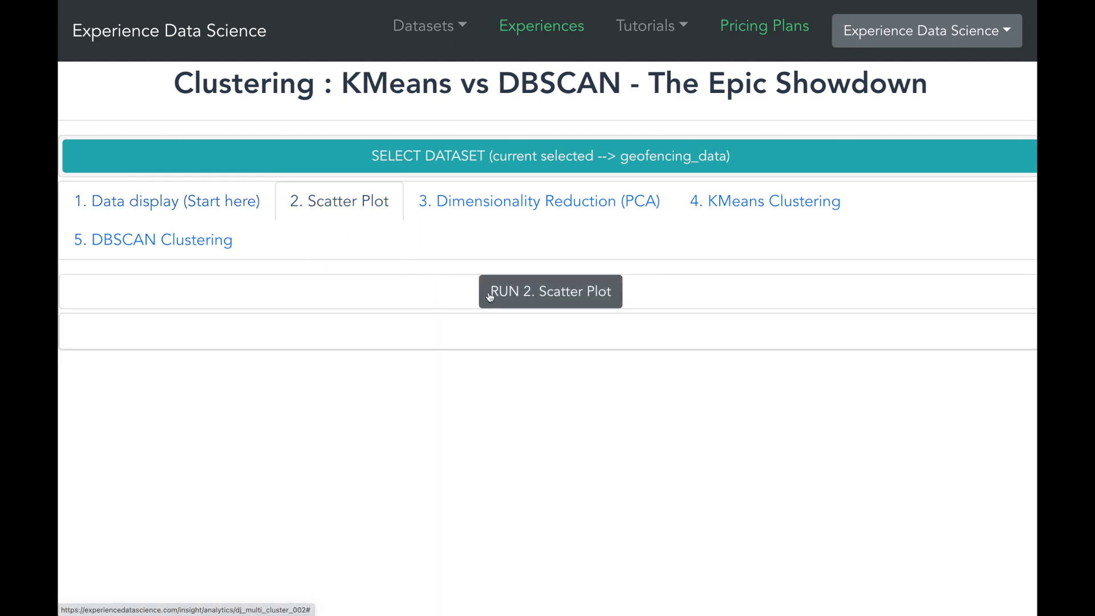
{"action": "left_click", "coordinate": [496, 295]}
{"action": "left_click", "coordinate": [513, 334]}
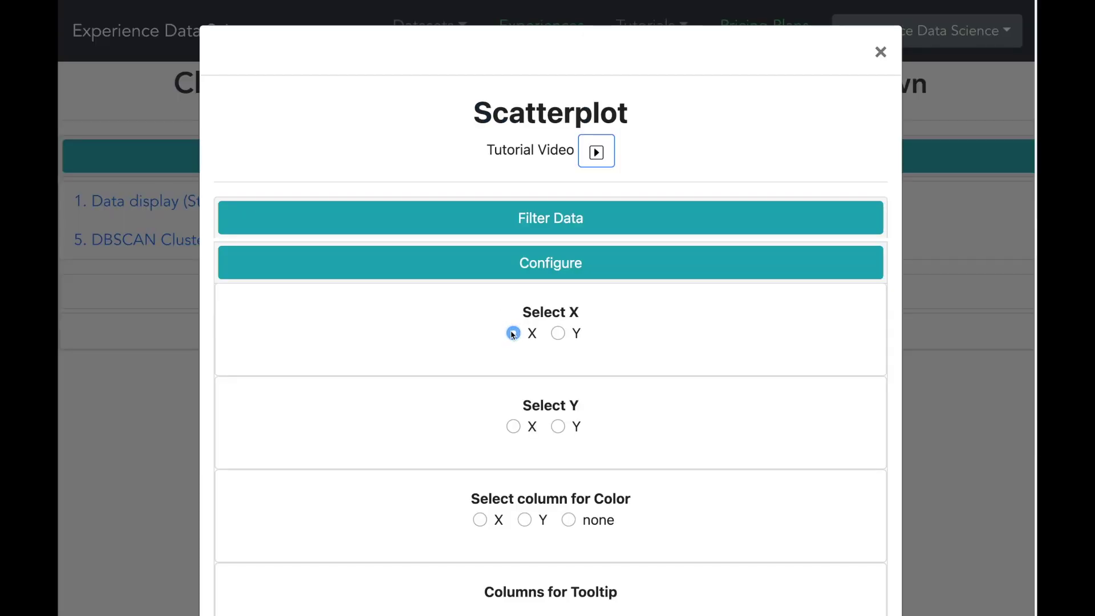
{"action": "scroll", "coordinate": [547, 337], "scroll_direction": "down", "scroll_amount": 2}
{"action": "left_click", "coordinate": [560, 307]}
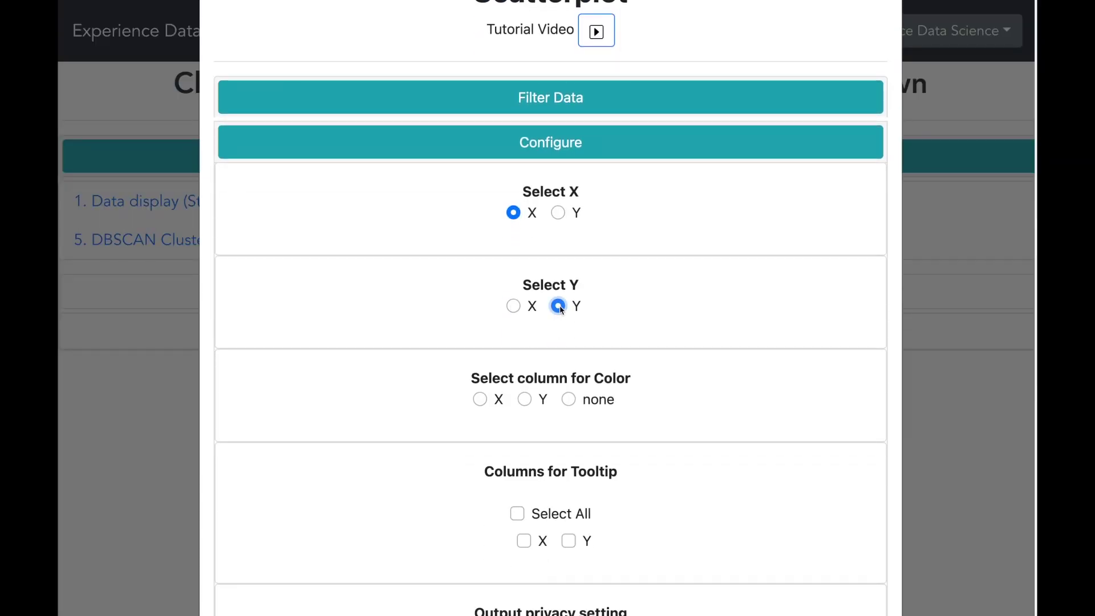
{"action": "scroll", "coordinate": [563, 317], "scroll_direction": "down", "scroll_amount": 2}
{"action": "left_click", "coordinate": [567, 317]}
{"action": "scroll", "coordinate": [556, 334], "scroll_direction": "down", "scroll_amount": 2}
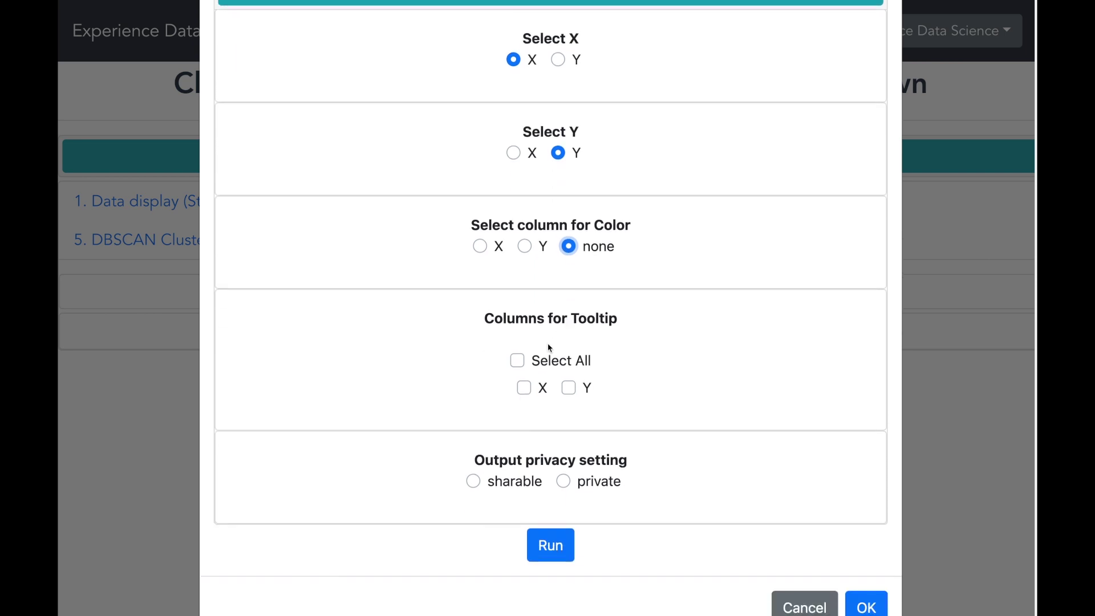
{"action": "left_click", "coordinate": [518, 361]}
Step: Run the sharable scatter plot, review the two concentric rings and close it
{"action": "left_click", "coordinate": [473, 482]}
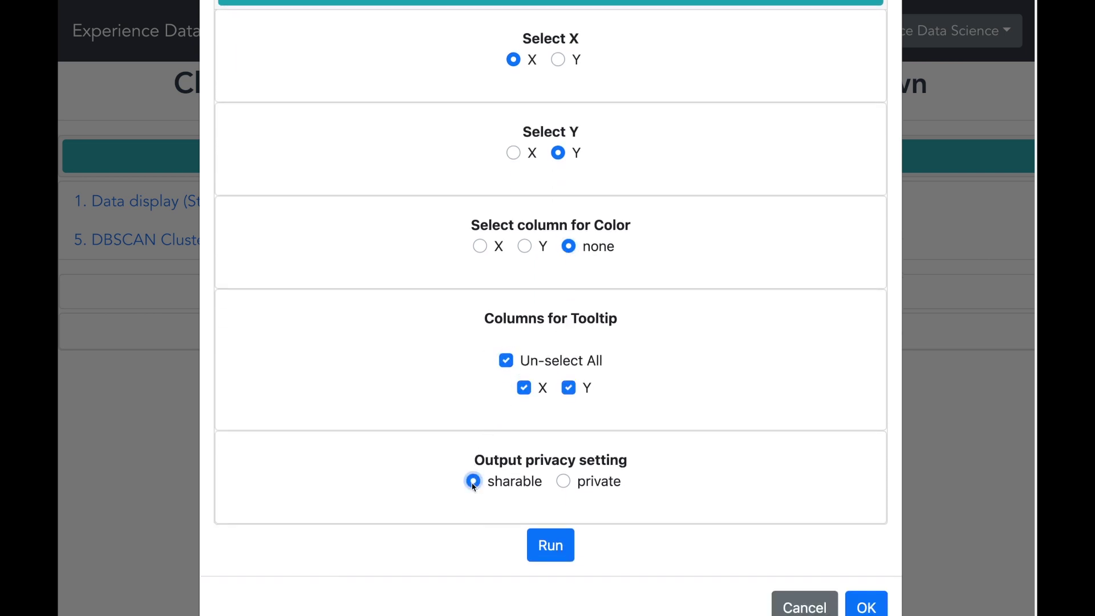
{"action": "left_click", "coordinate": [551, 544]}
{"action": "scroll", "coordinate": [732, 484], "scroll_direction": "down", "scroll_amount": 1}
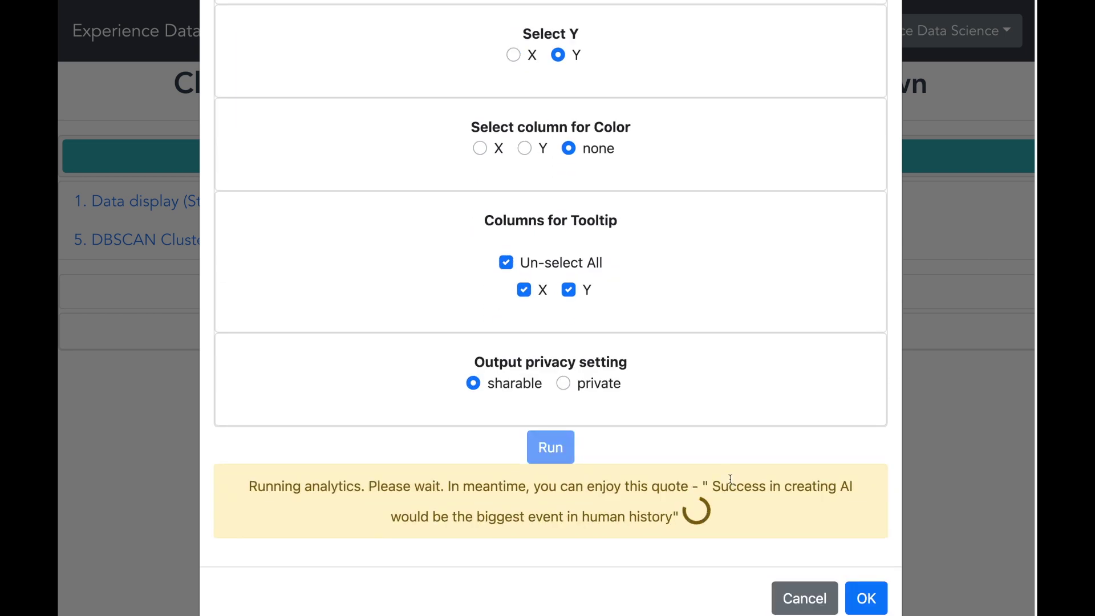
{"action": "scroll", "coordinate": [838, 496], "scroll_direction": "down", "scroll_amount": 5}
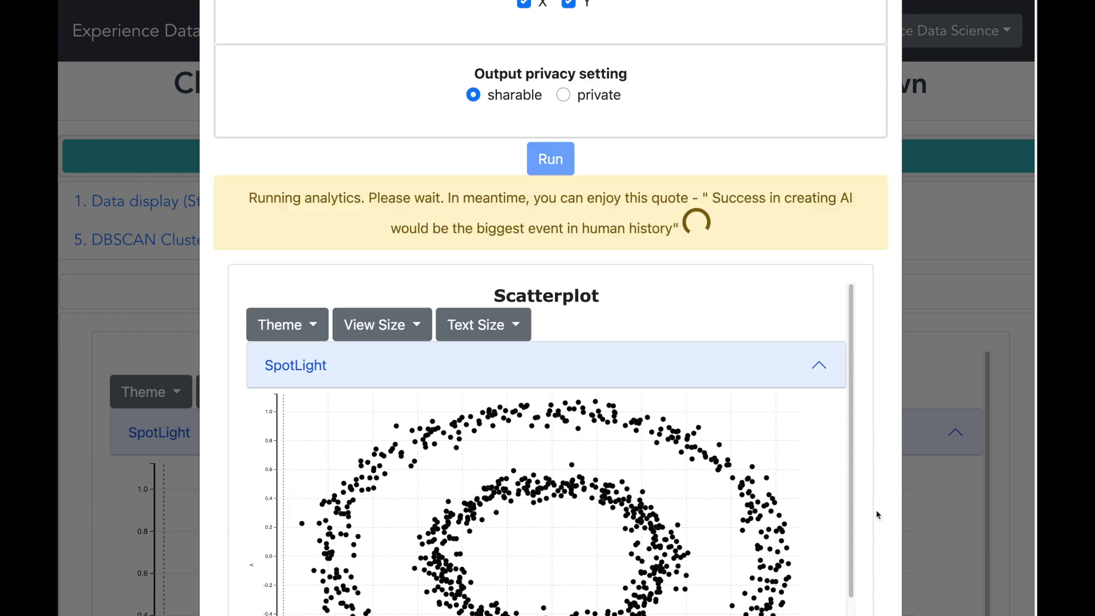
{"action": "scroll", "coordinate": [875, 511], "scroll_direction": "down", "scroll_amount": 5}
{"action": "left_click", "coordinate": [868, 556]}
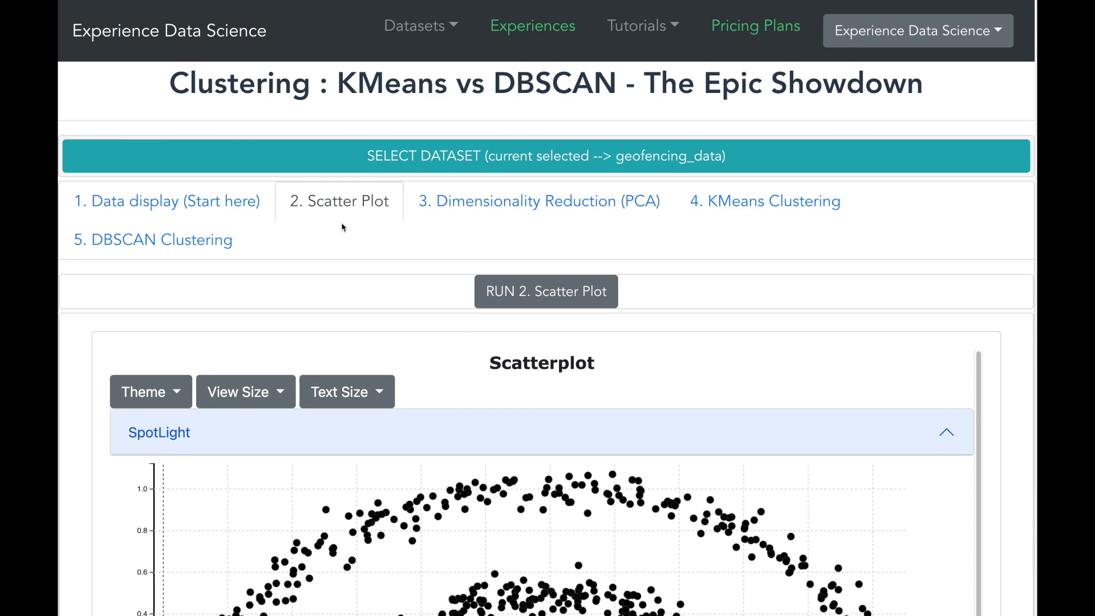
{"action": "left_click", "coordinate": [216, 245]}
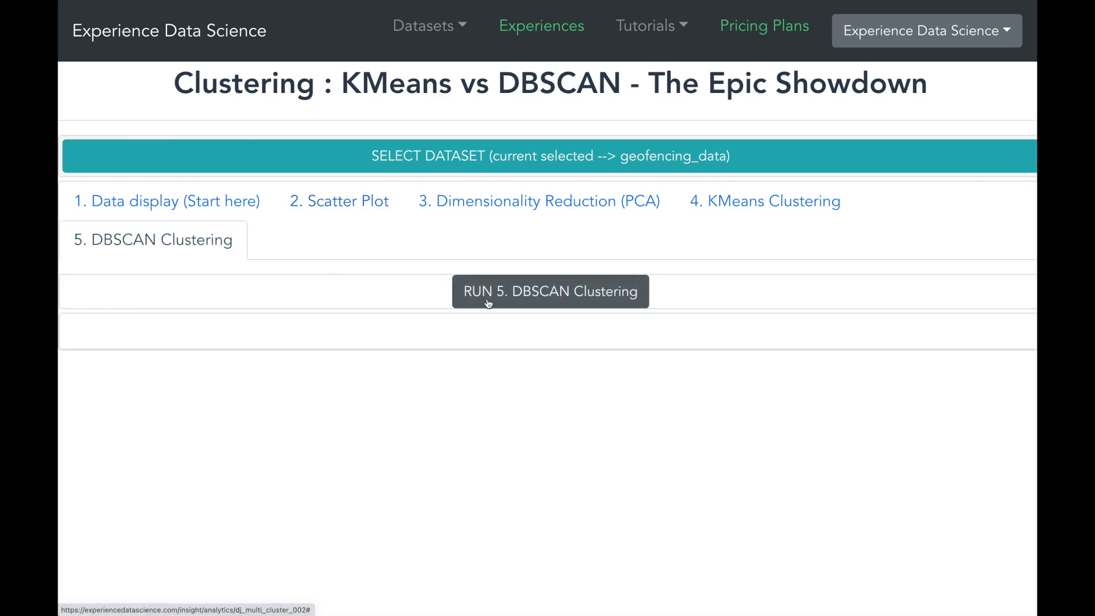
Step: Set DBSCAN to cluster columns X and Y with maximum distance 0.4
{"action": "left_click", "coordinate": [487, 301]}
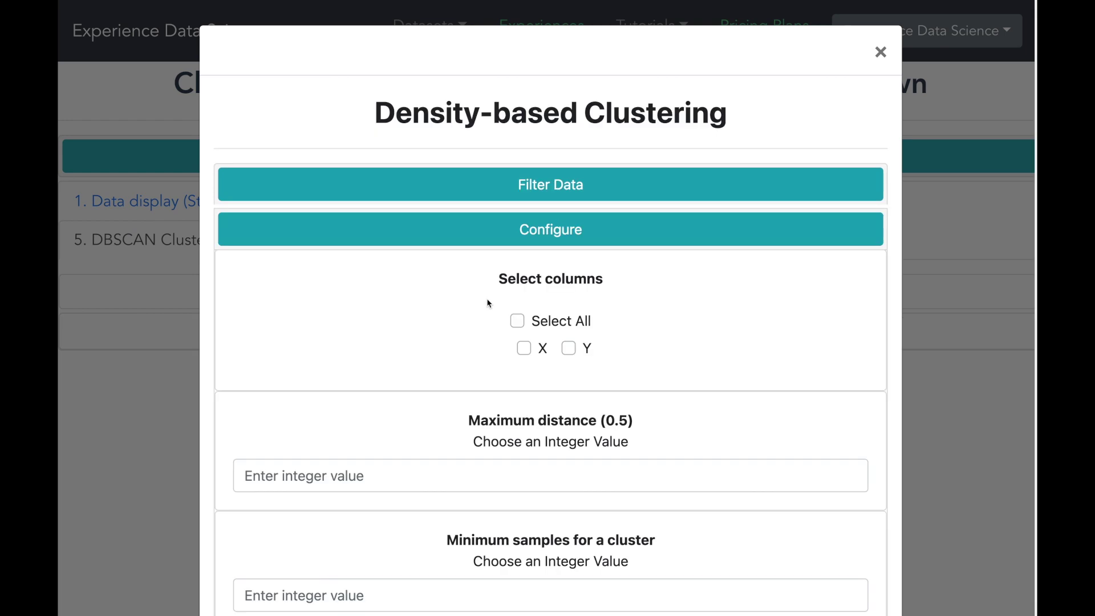
{"action": "left_click", "coordinate": [517, 322]}
{"action": "scroll", "coordinate": [515, 321], "scroll_direction": "down", "scroll_amount": 3}
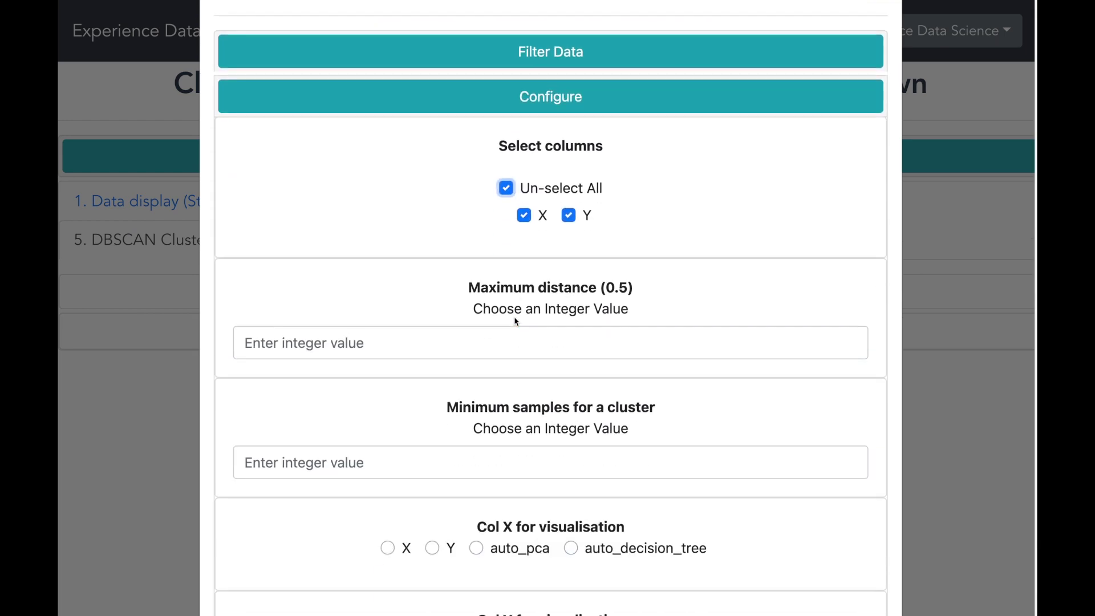
{"action": "left_click", "coordinate": [496, 340]}
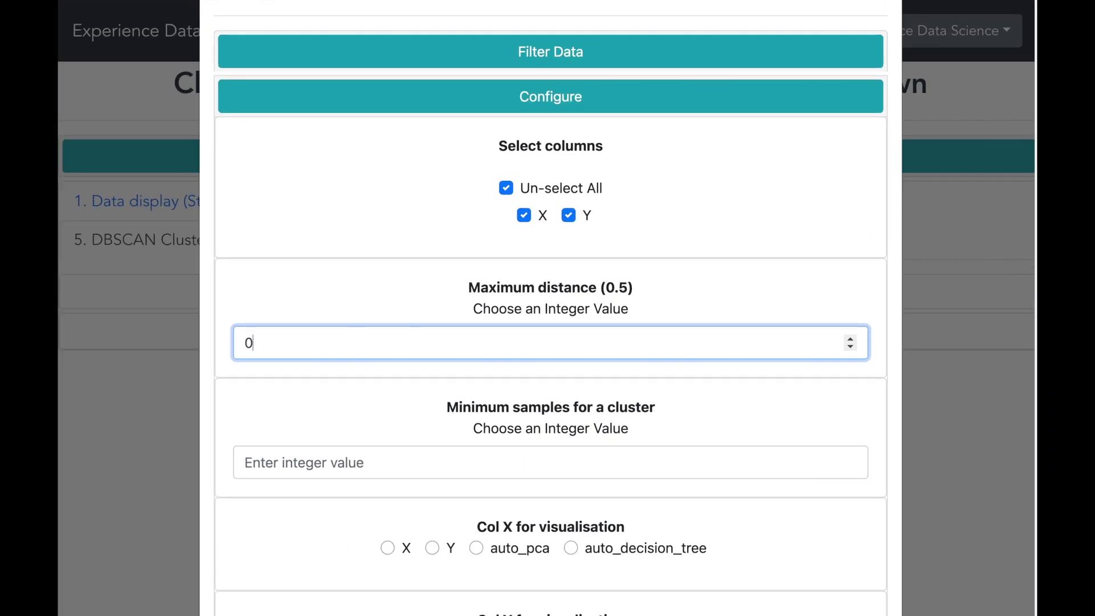
{"action": "type", "text": "."}
{"action": "type", "text": "4"}
{"action": "left_click", "coordinate": [460, 451]}
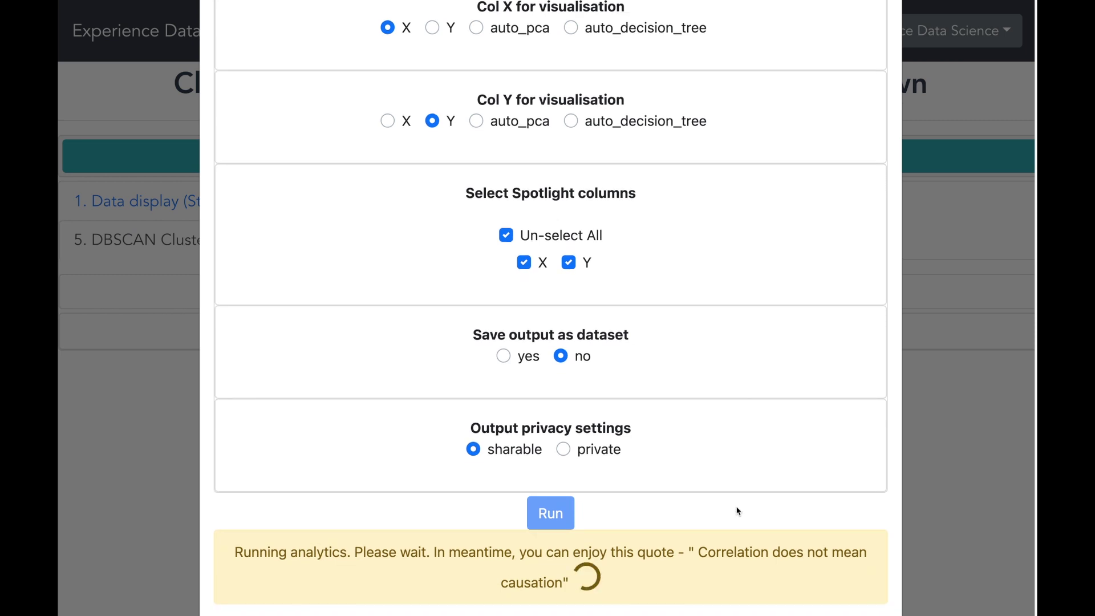
Step: Scroll through the DBSCAN output showing inner and outer ring clusters, then close it
{"action": "scroll", "coordinate": [881, 523], "scroll_direction": "down", "scroll_amount": 2}
{"action": "scroll", "coordinate": [881, 522], "scroll_direction": "down", "scroll_amount": 3}
{"action": "scroll", "coordinate": [881, 523], "scroll_direction": "down", "scroll_amount": 2}
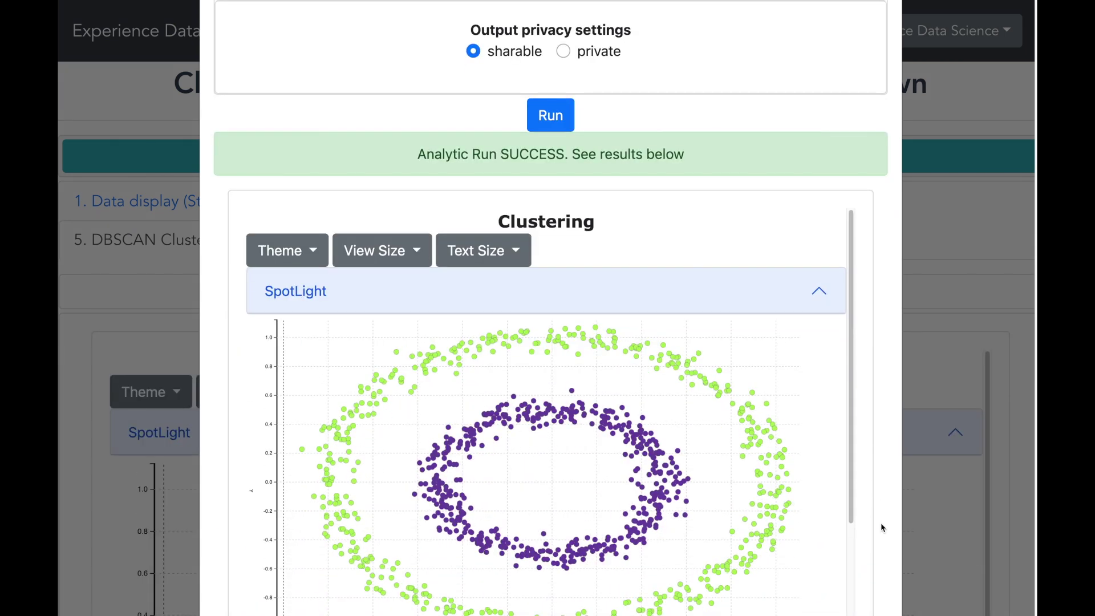
{"action": "scroll", "coordinate": [881, 522], "scroll_direction": "down", "scroll_amount": 2}
{"action": "scroll", "coordinate": [881, 522], "scroll_direction": "down", "scroll_amount": 2}
{"action": "scroll", "coordinate": [882, 528], "scroll_direction": "down", "scroll_amount": 1}
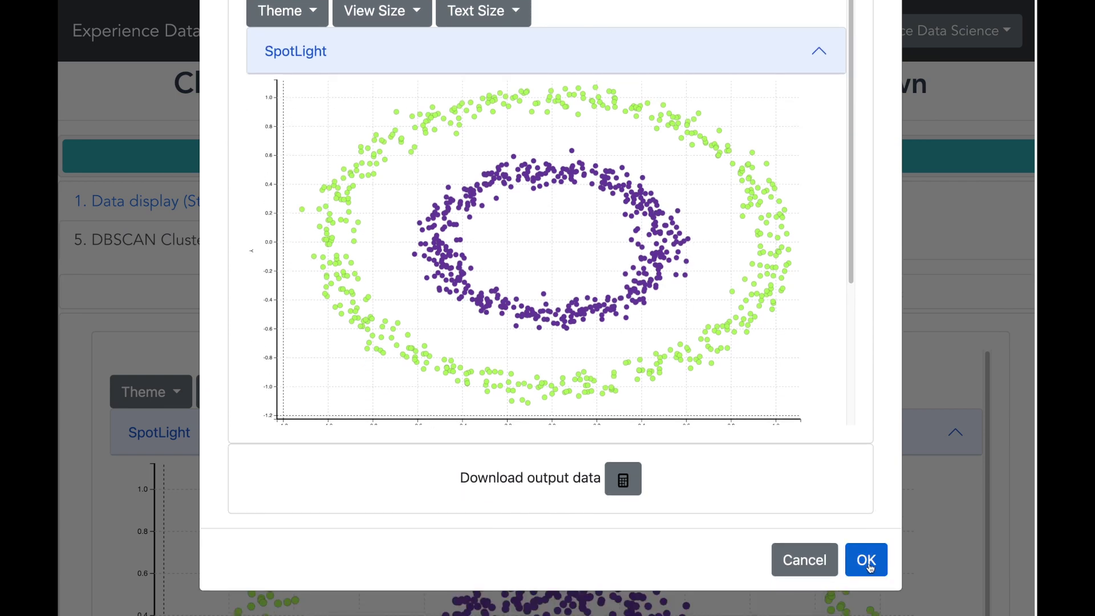
{"action": "left_click", "coordinate": [868, 563]}
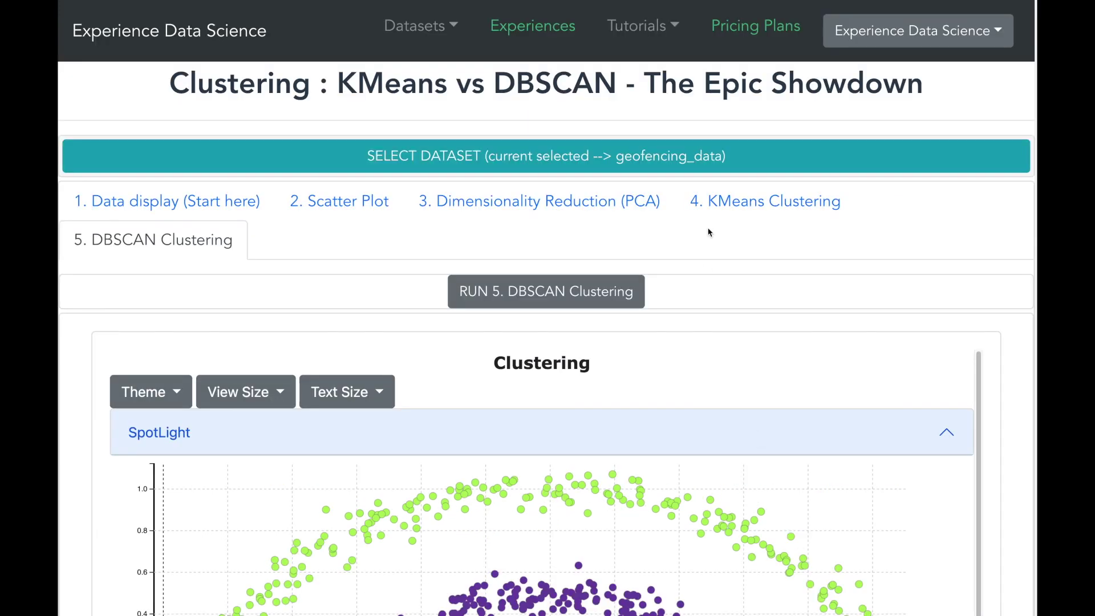
Step: Set K-Means Clustering to use columns X and Y with 2 clusters
{"action": "left_click", "coordinate": [720, 203]}
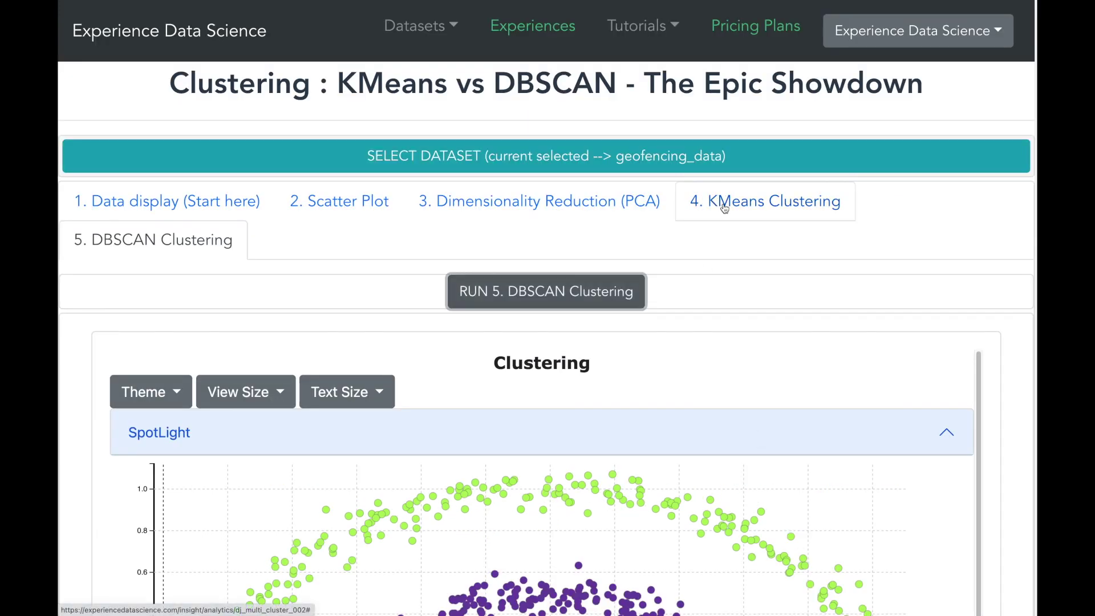
{"action": "left_click", "coordinate": [590, 290]}
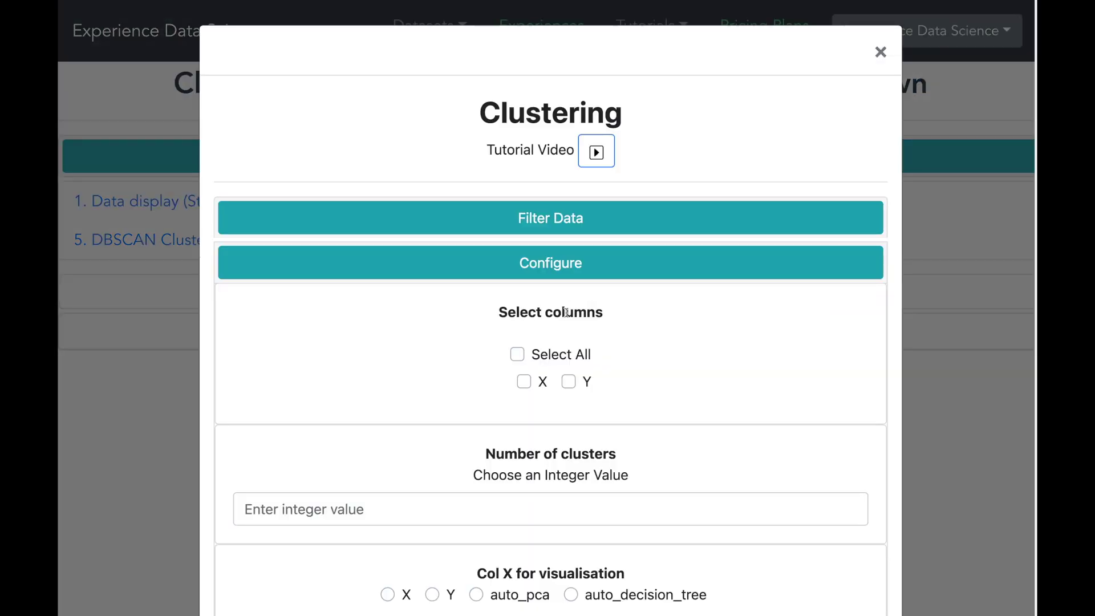
{"action": "left_click", "coordinate": [515, 357]}
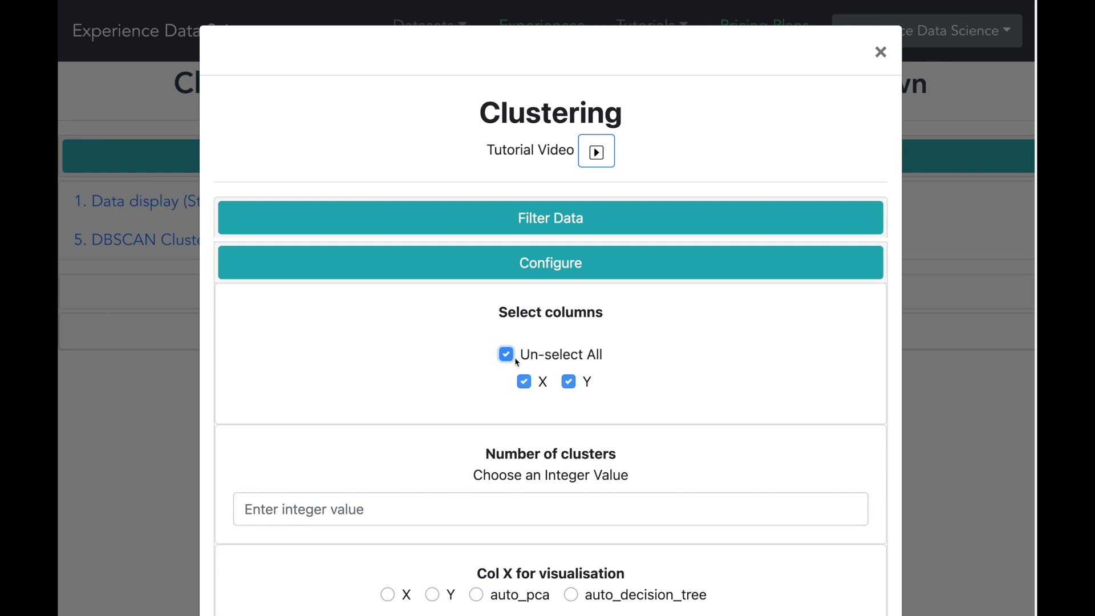
{"action": "scroll", "coordinate": [517, 363], "scroll_direction": "down", "scroll_amount": 1}
{"action": "scroll", "coordinate": [518, 362], "scroll_direction": "down", "scroll_amount": 1}
{"action": "left_click", "coordinate": [445, 420]}
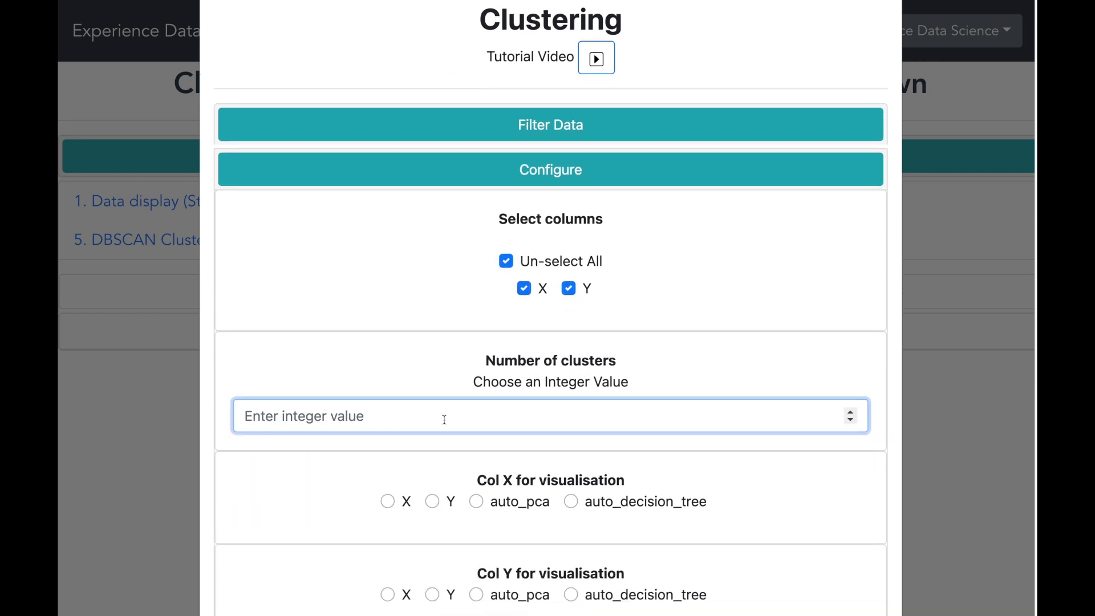
{"action": "type", "text": "2"}
Step: Plot X versus Y, spotlight both columns, and choose not to save output as a dataset
{"action": "scroll", "coordinate": [439, 448], "scroll_direction": "down", "scroll_amount": 1}
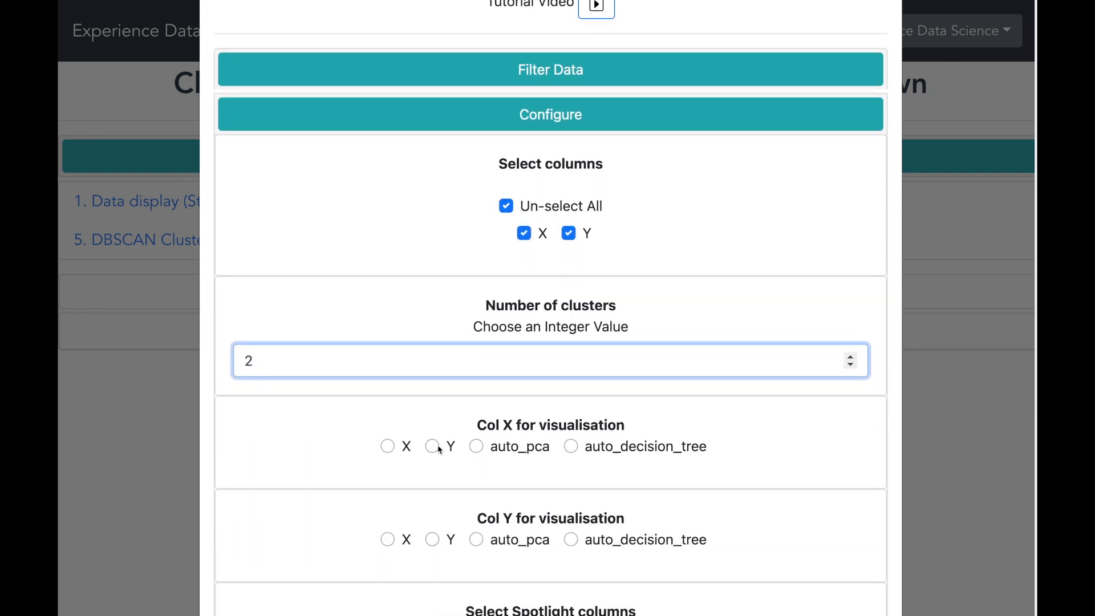
{"action": "left_click", "coordinate": [387, 444]}
{"action": "scroll", "coordinate": [393, 451], "scroll_direction": "down", "scroll_amount": 1}
{"action": "scroll", "coordinate": [393, 451], "scroll_direction": "down", "scroll_amount": 1}
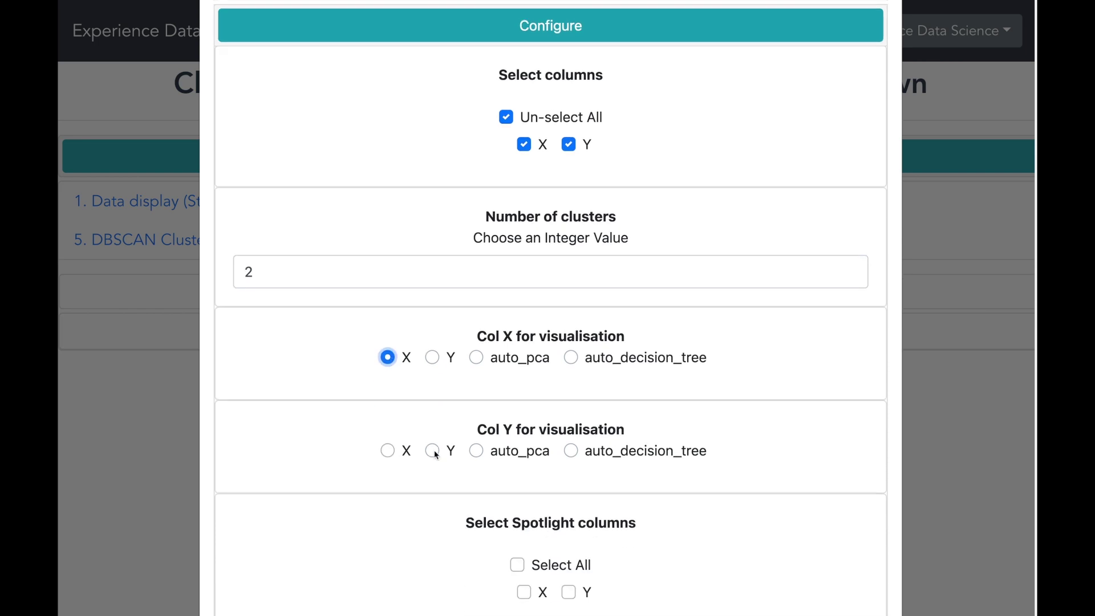
{"action": "left_click", "coordinate": [433, 450]}
{"action": "scroll", "coordinate": [433, 450], "scroll_direction": "down", "scroll_amount": 2}
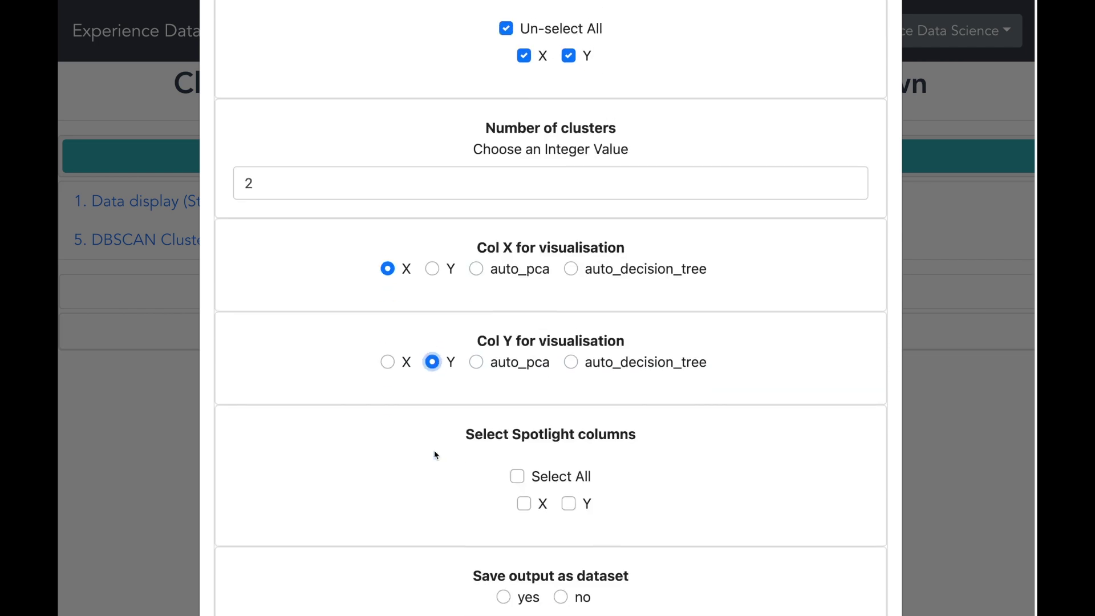
{"action": "left_click", "coordinate": [517, 471]}
{"action": "scroll", "coordinate": [505, 463], "scroll_direction": "down", "scroll_amount": 1}
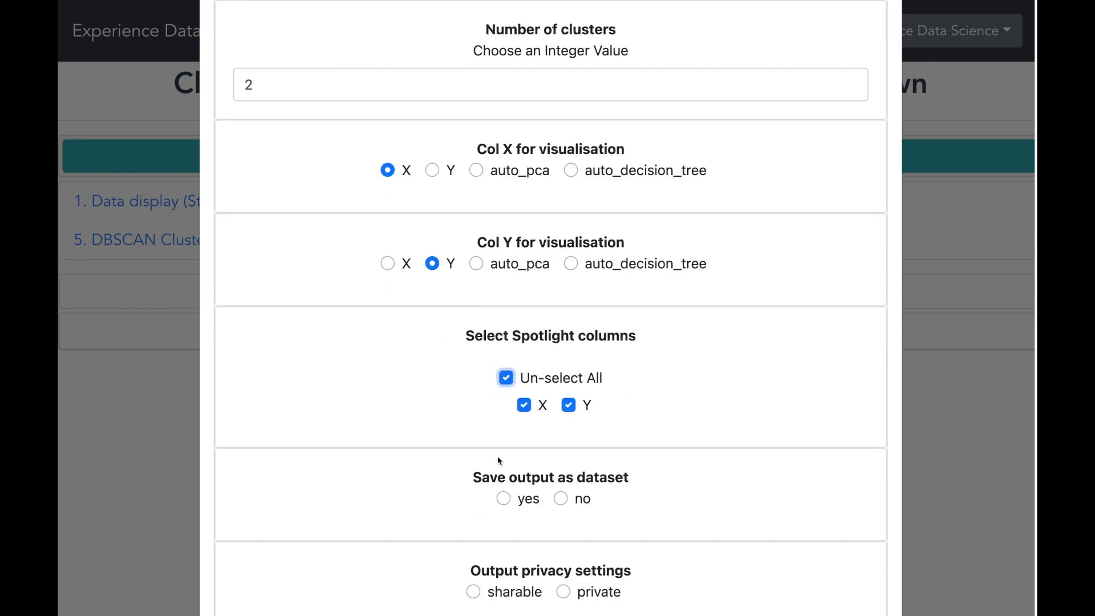
{"action": "left_click", "coordinate": [560, 498]}
Step: Run the sharable K-Means analysis, review the left/right ring split, and close it
{"action": "scroll", "coordinate": [557, 497], "scroll_direction": "down", "scroll_amount": 1}
{"action": "left_click", "coordinate": [475, 503]}
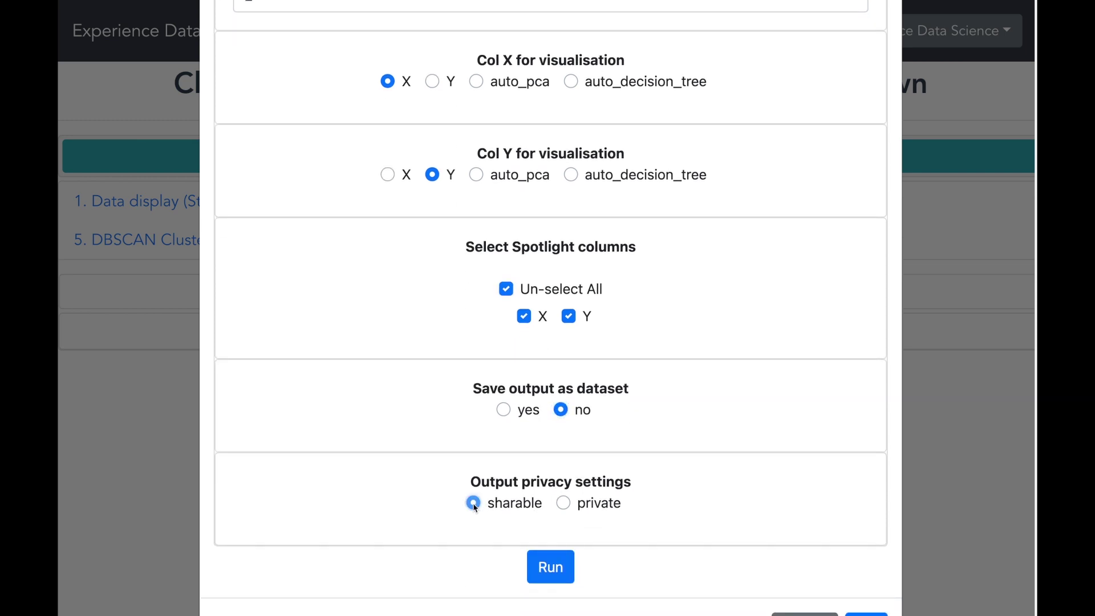
{"action": "scroll", "coordinate": [479, 508], "scroll_direction": "down", "scroll_amount": 1}
{"action": "left_click", "coordinate": [557, 511]}
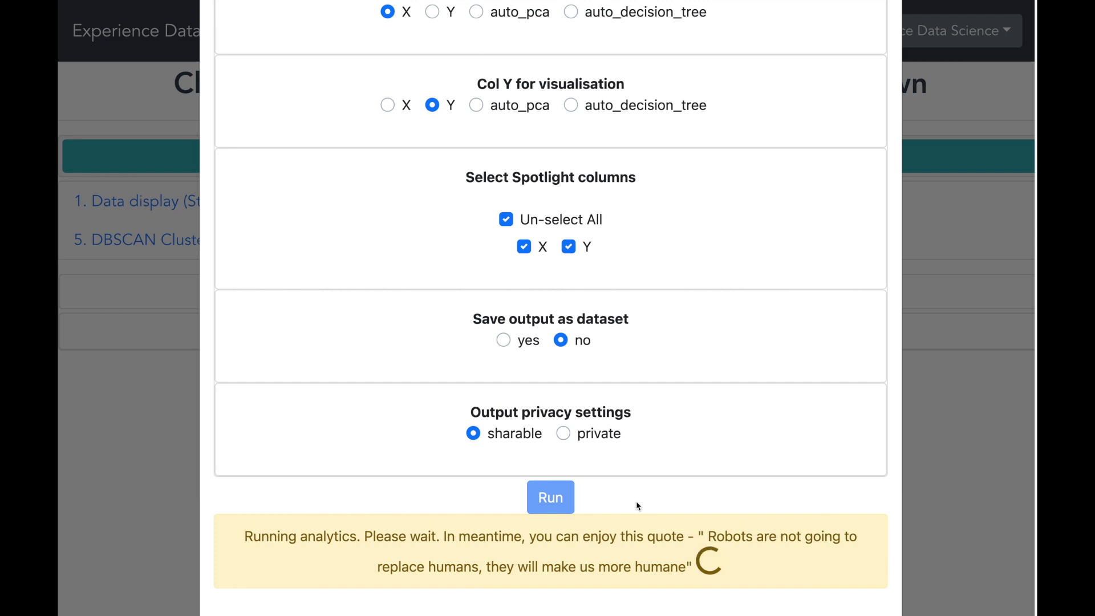
{"action": "scroll", "coordinate": [913, 590], "scroll_direction": "down", "scroll_amount": 3}
{"action": "scroll", "coordinate": [918, 596], "scroll_direction": "down", "scroll_amount": 3}
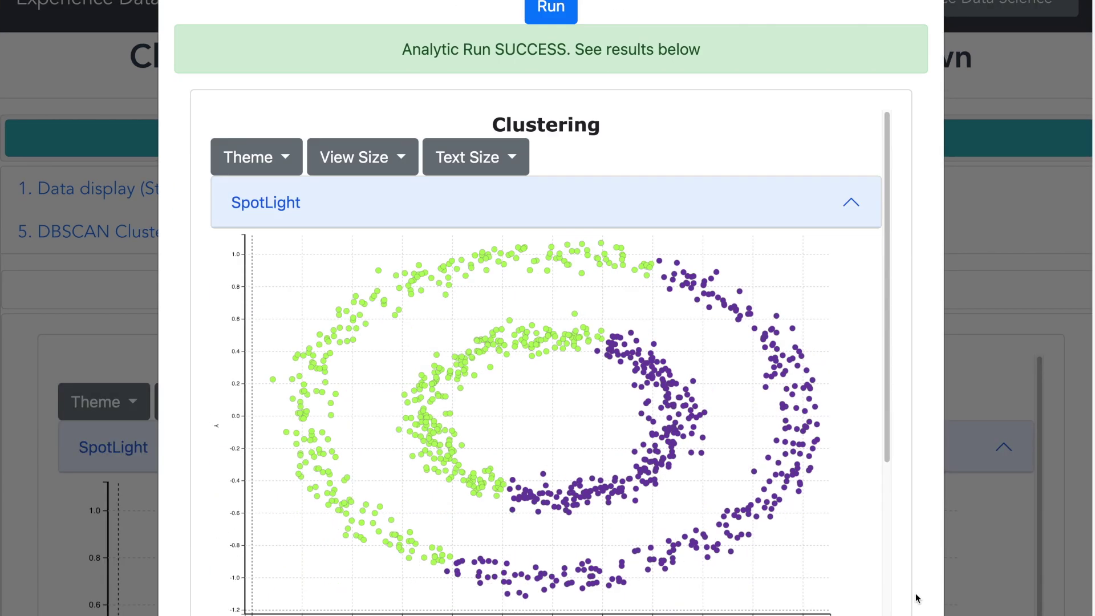
{"action": "scroll", "coordinate": [918, 598], "scroll_direction": "down", "scroll_amount": 3}
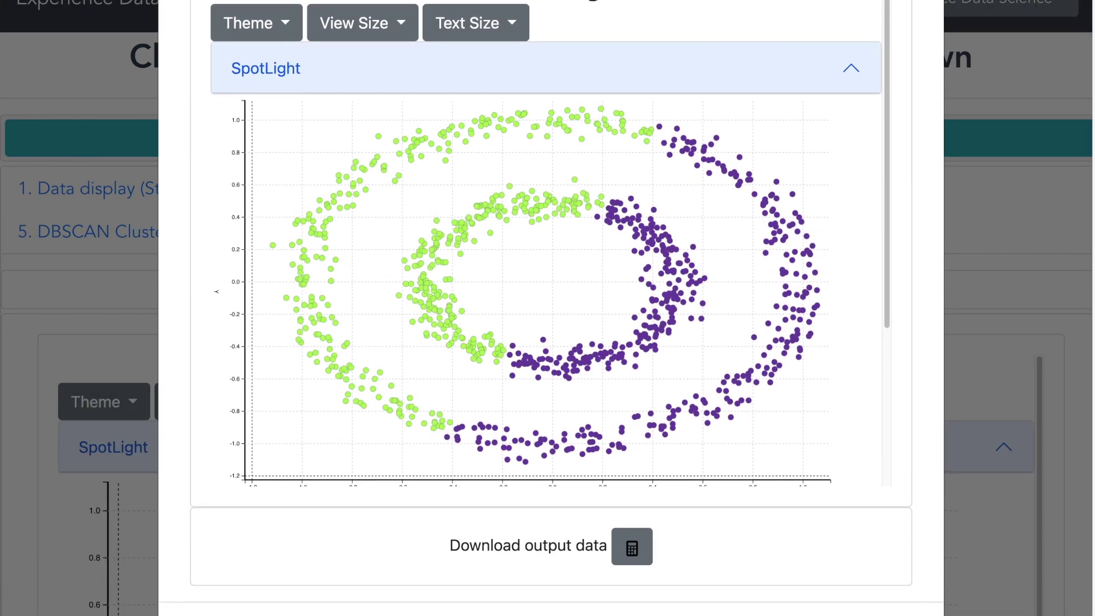
{"action": "key", "text": "Escape"}
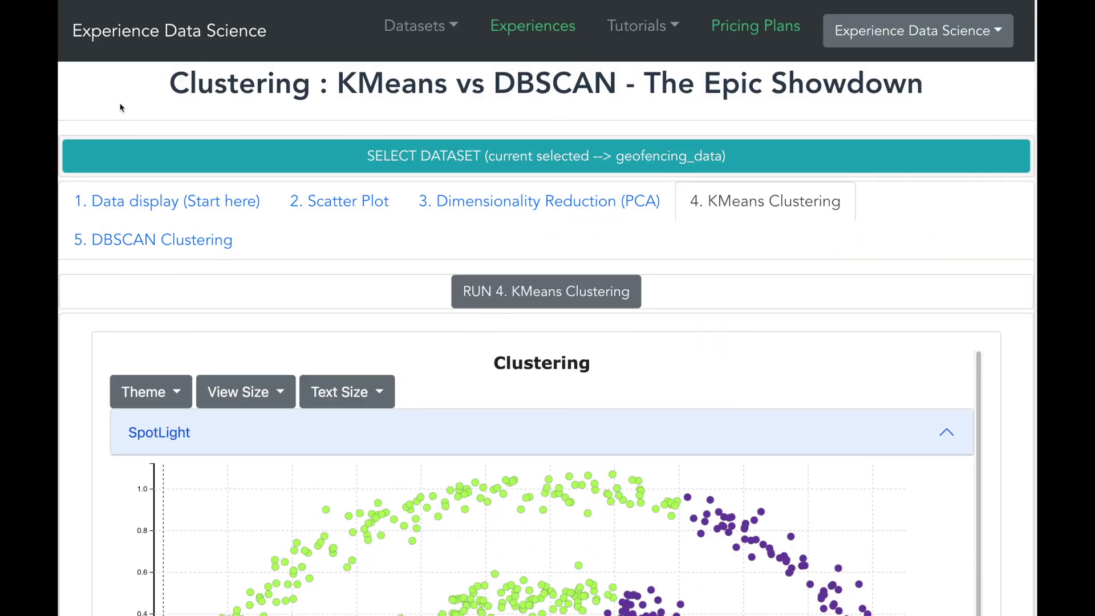
Step: Return to Play Datasets, copy telco_customer_data into Your Datasets and select it
{"action": "right_click", "coordinate": [121, 107]}
{"action": "left_click", "coordinate": [133, 130]}
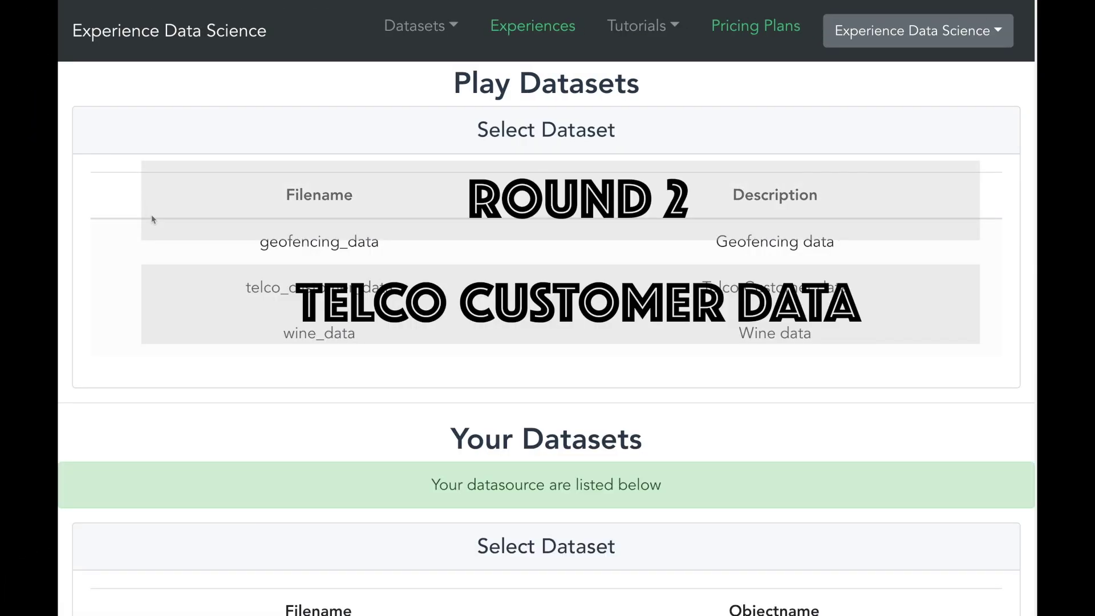
{"action": "left_click", "coordinate": [281, 288]}
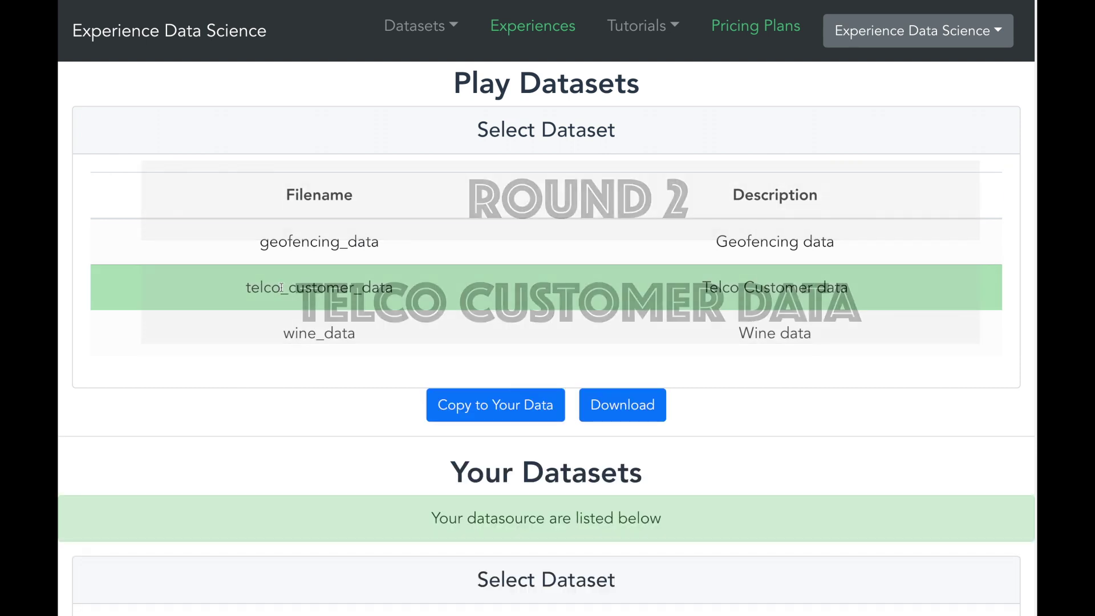
{"action": "left_click", "coordinate": [470, 408]}
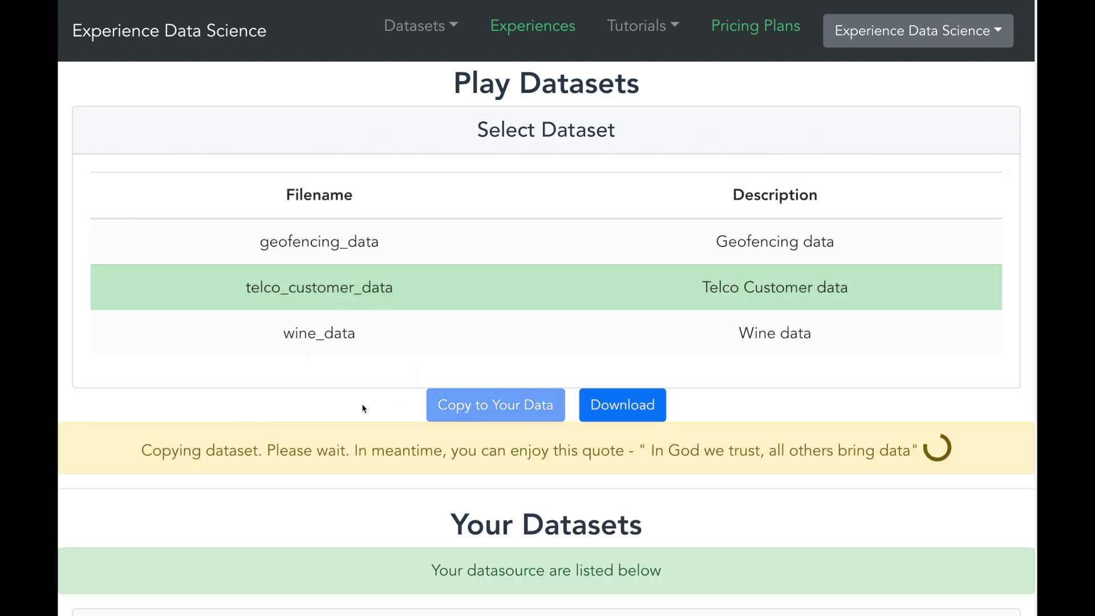
{"action": "scroll", "coordinate": [305, 409], "scroll_direction": "down", "scroll_amount": 3}
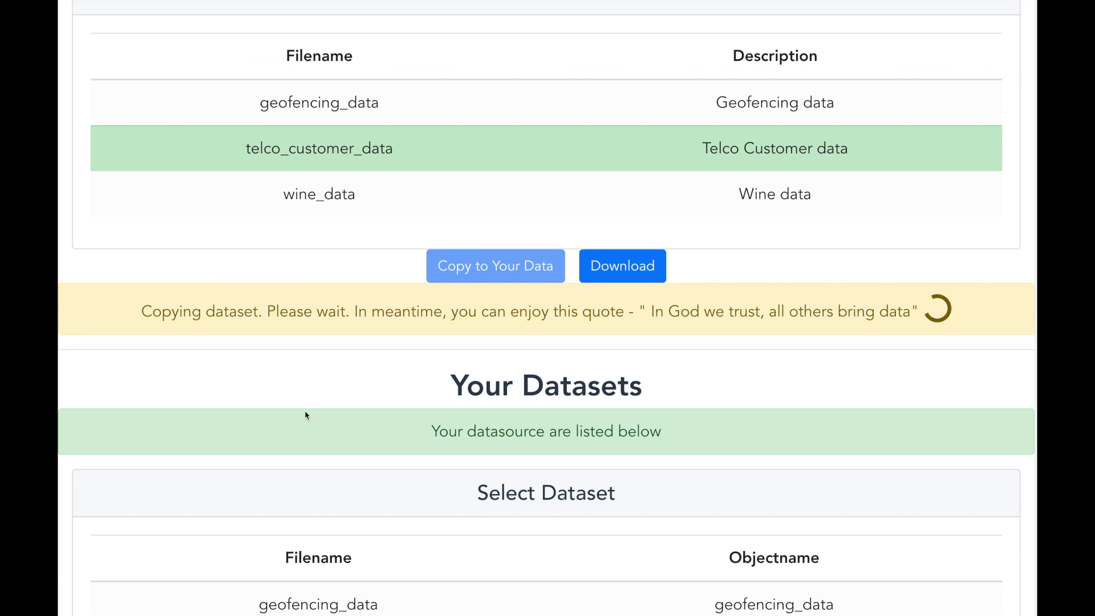
{"action": "scroll", "coordinate": [304, 409], "scroll_direction": "down", "scroll_amount": 1}
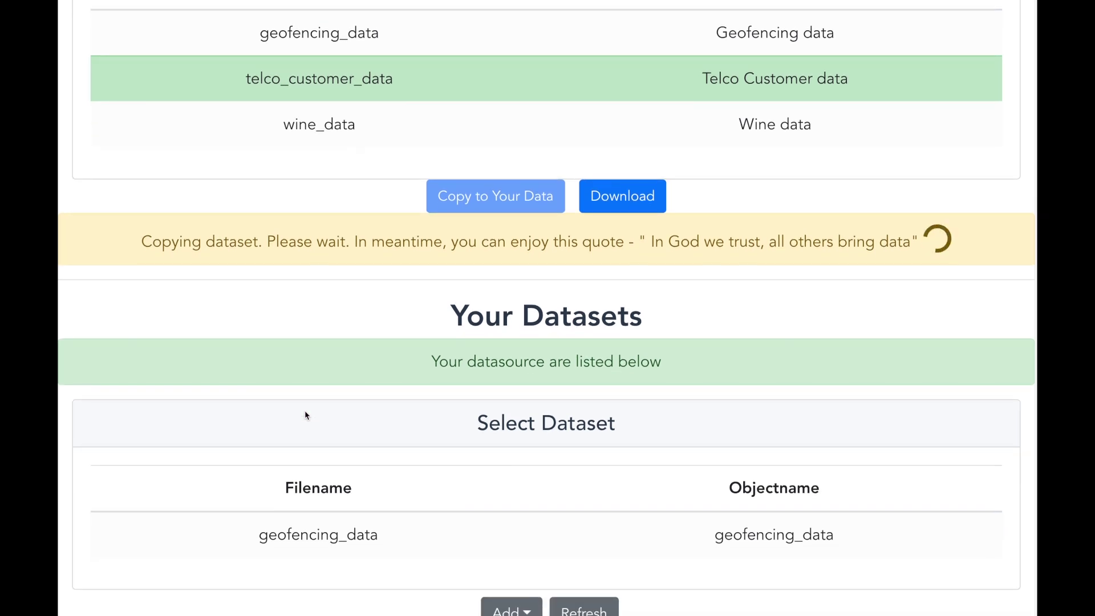
{"action": "scroll", "coordinate": [306, 415], "scroll_direction": "down", "scroll_amount": 1}
{"action": "scroll", "coordinate": [310, 456], "scroll_direction": "down", "scroll_amount": 1}
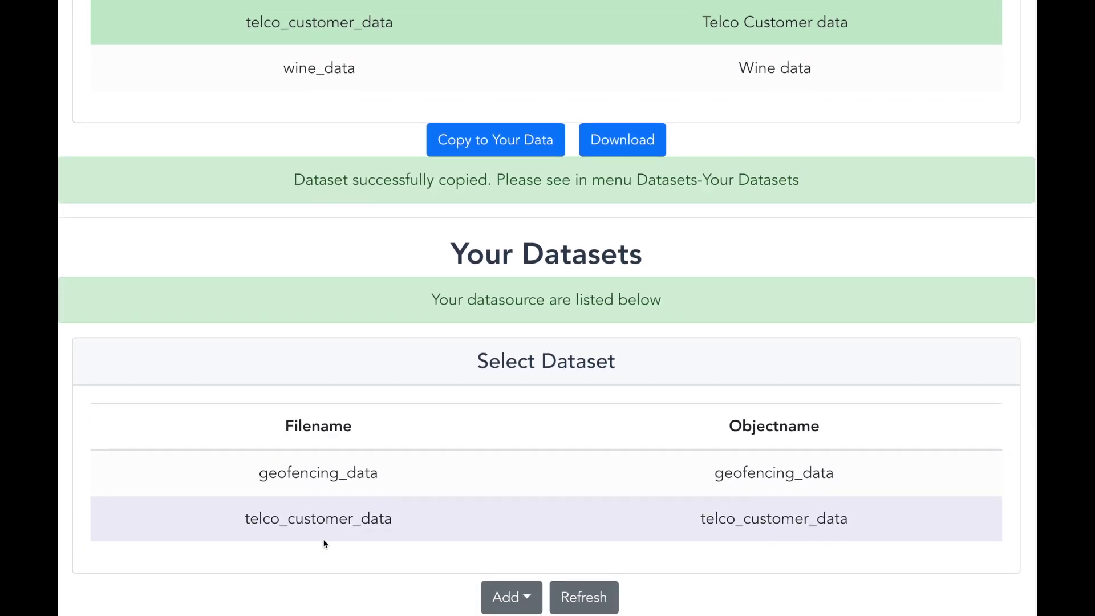
{"action": "left_click", "coordinate": [328, 521]}
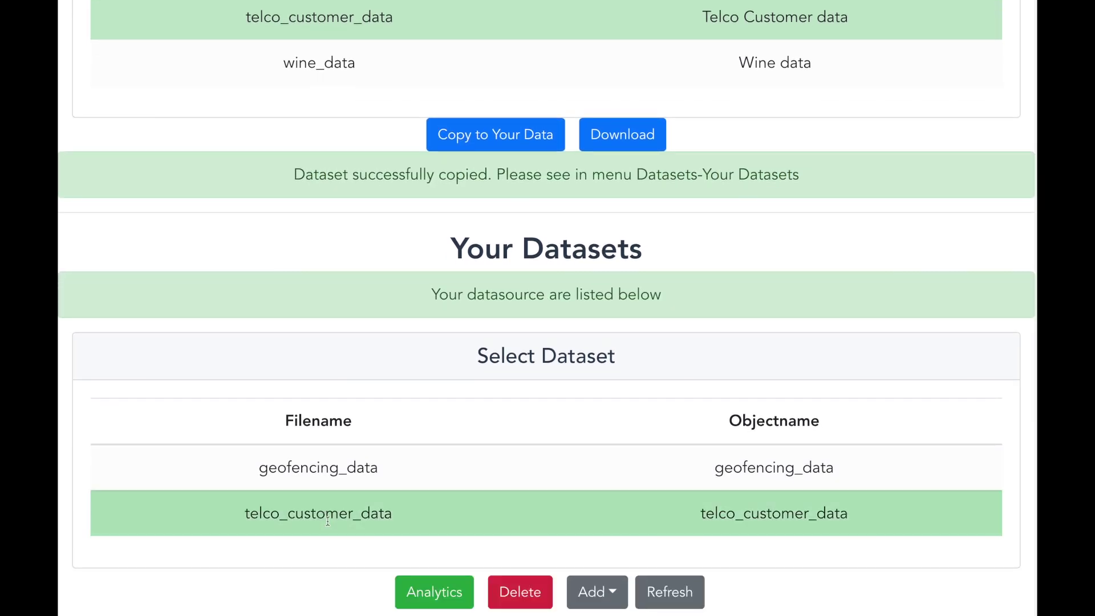
Step: Open telco_customer_data's clustering analytics and run a sharable Data display with all columns
{"action": "left_click", "coordinate": [411, 602]}
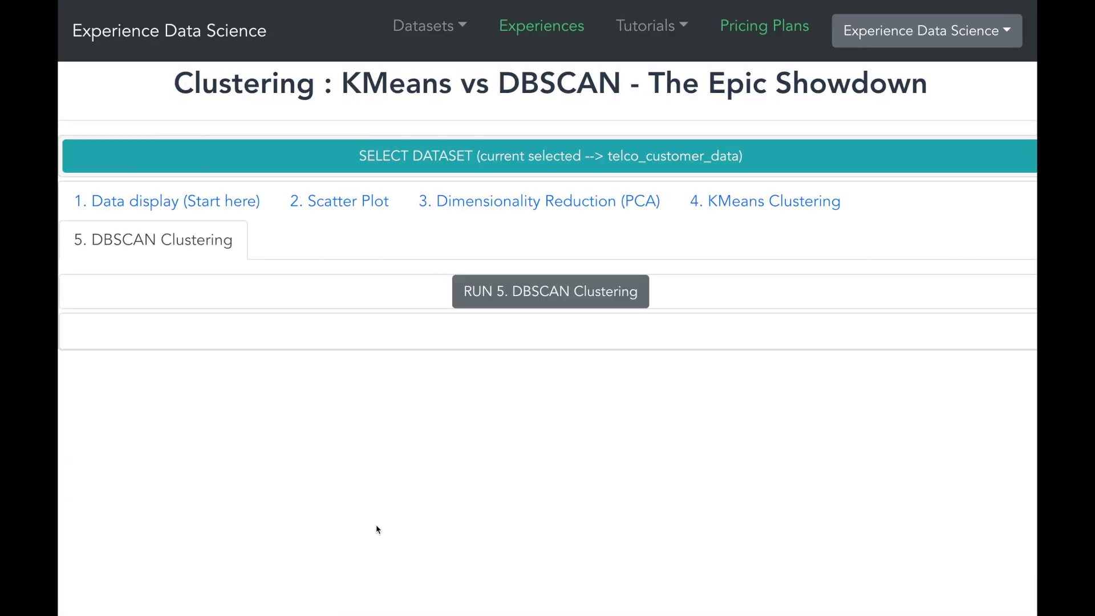
{"action": "left_click", "coordinate": [228, 207]}
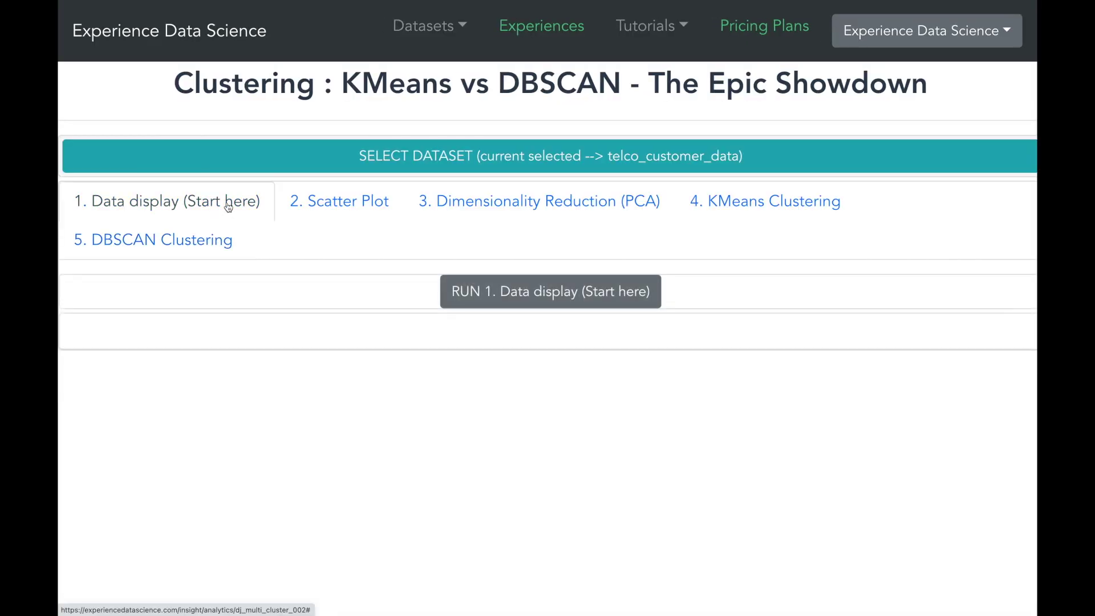
{"action": "left_click", "coordinate": [473, 295]}
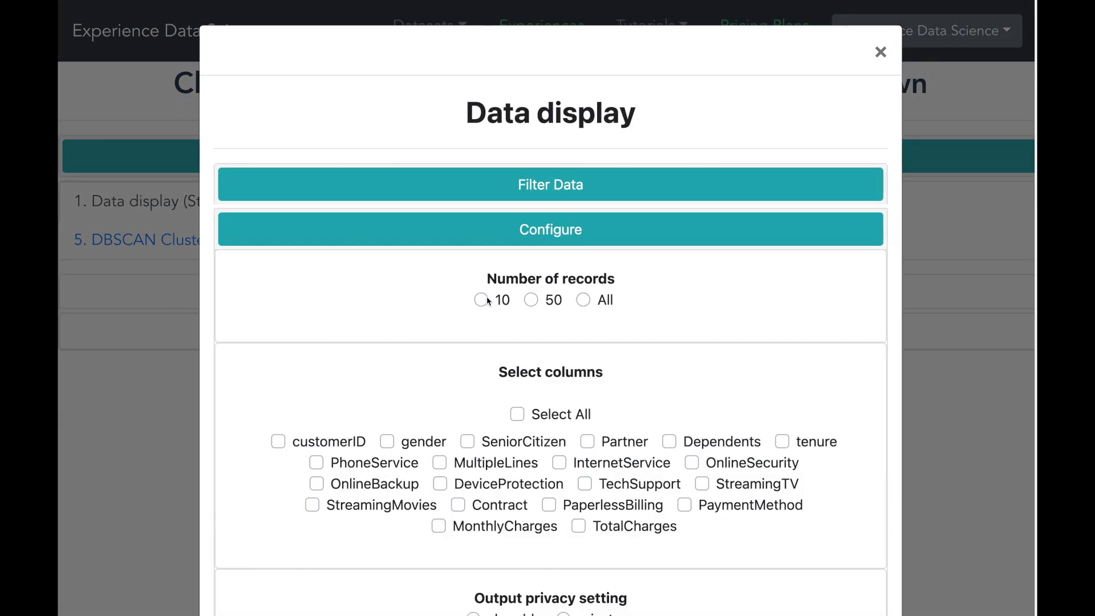
{"action": "left_click", "coordinate": [482, 299]}
{"action": "left_click", "coordinate": [518, 414]}
{"action": "scroll", "coordinate": [471, 398], "scroll_direction": "down", "scroll_amount": 3}
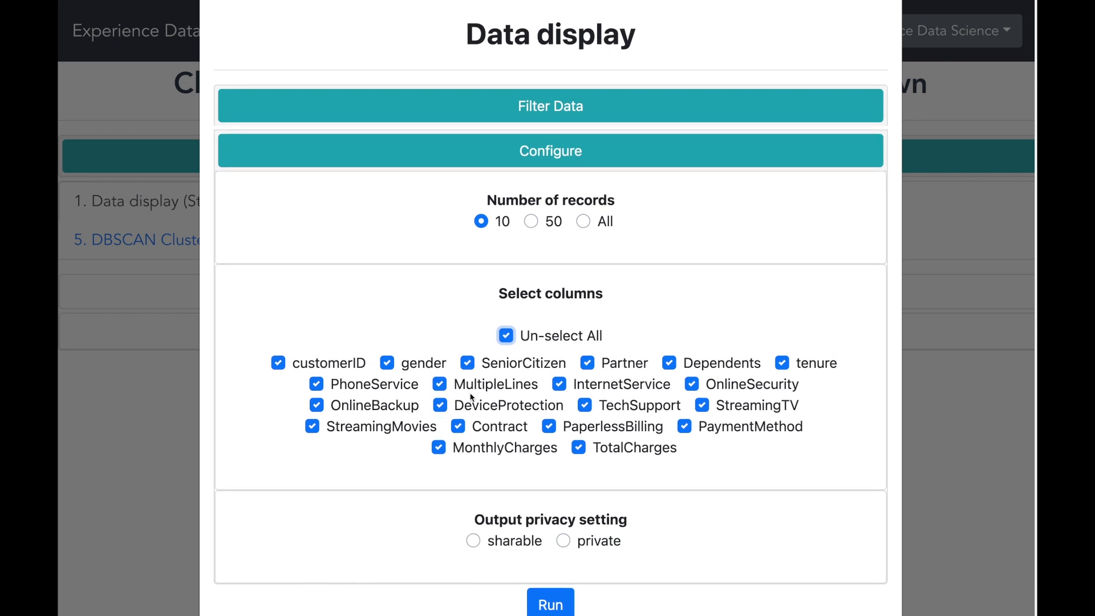
{"action": "left_click", "coordinate": [473, 518]}
{"action": "scroll", "coordinate": [478, 524], "scroll_direction": "down", "scroll_amount": 2}
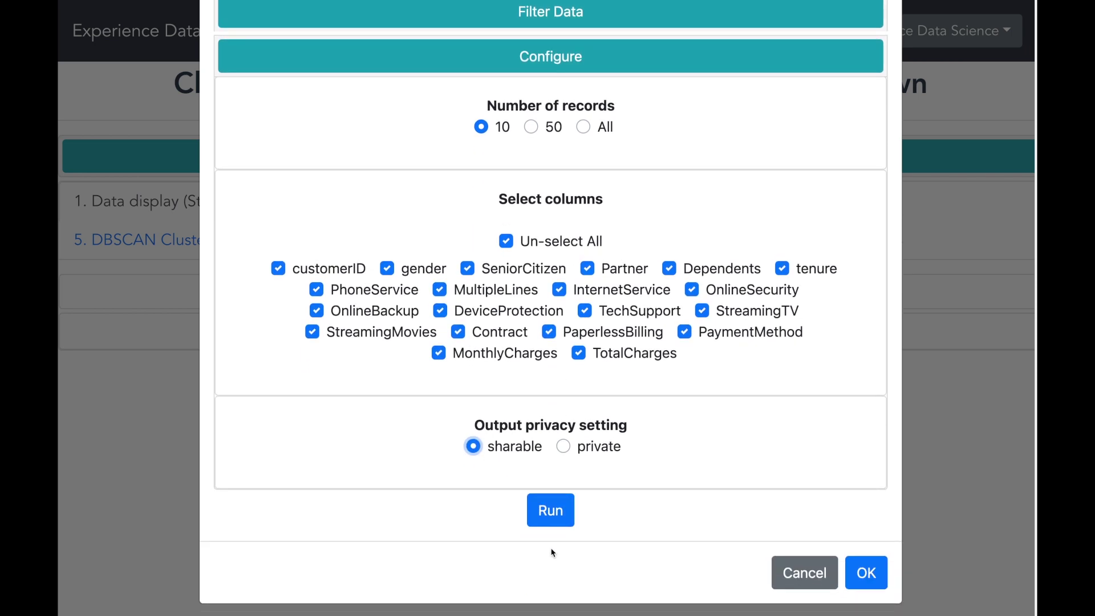
{"action": "left_click", "coordinate": [558, 522]}
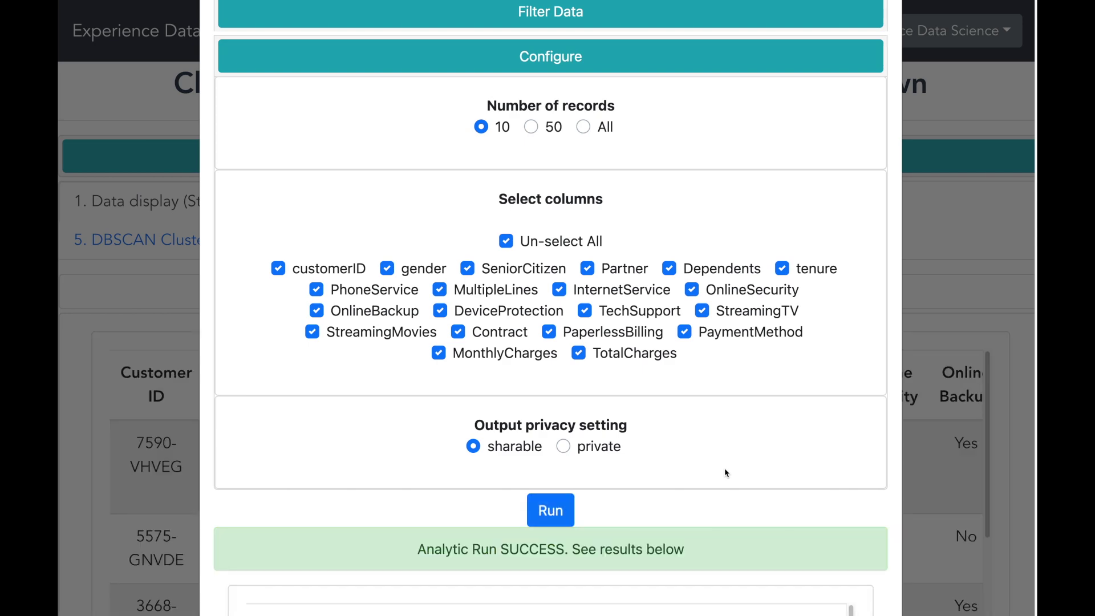
Step: Close the results and scroll sideways through the telco customer records table
{"action": "scroll", "coordinate": [850, 473], "scroll_direction": "down", "scroll_amount": 5}
{"action": "scroll", "coordinate": [864, 485], "scroll_direction": "down", "scroll_amount": 2}
{"action": "scroll", "coordinate": [870, 492], "scroll_direction": "down", "scroll_amount": 5}
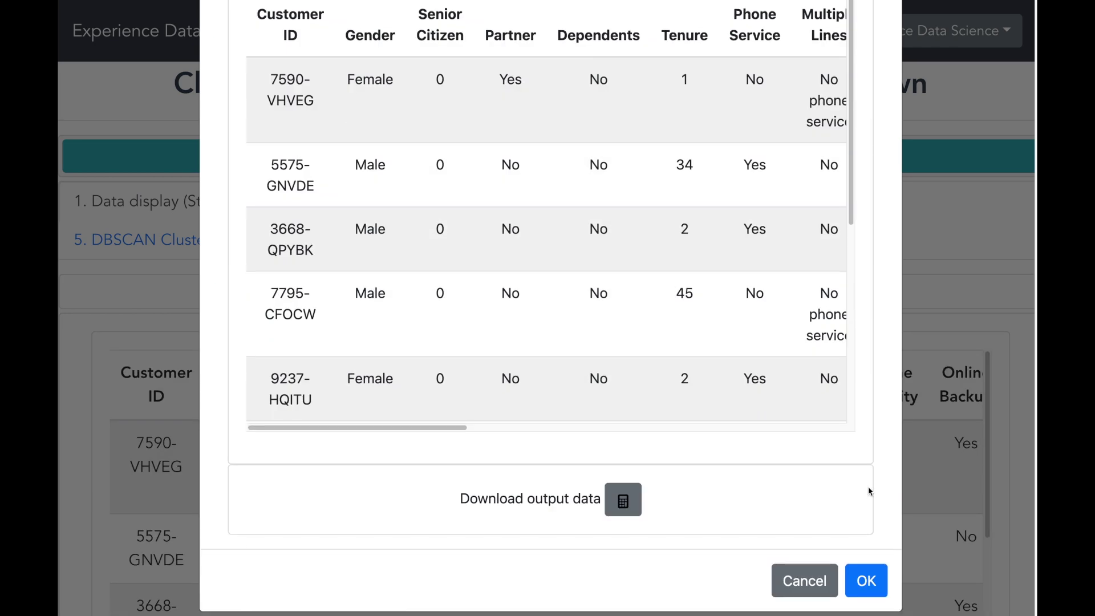
{"action": "left_click", "coordinate": [871, 552]}
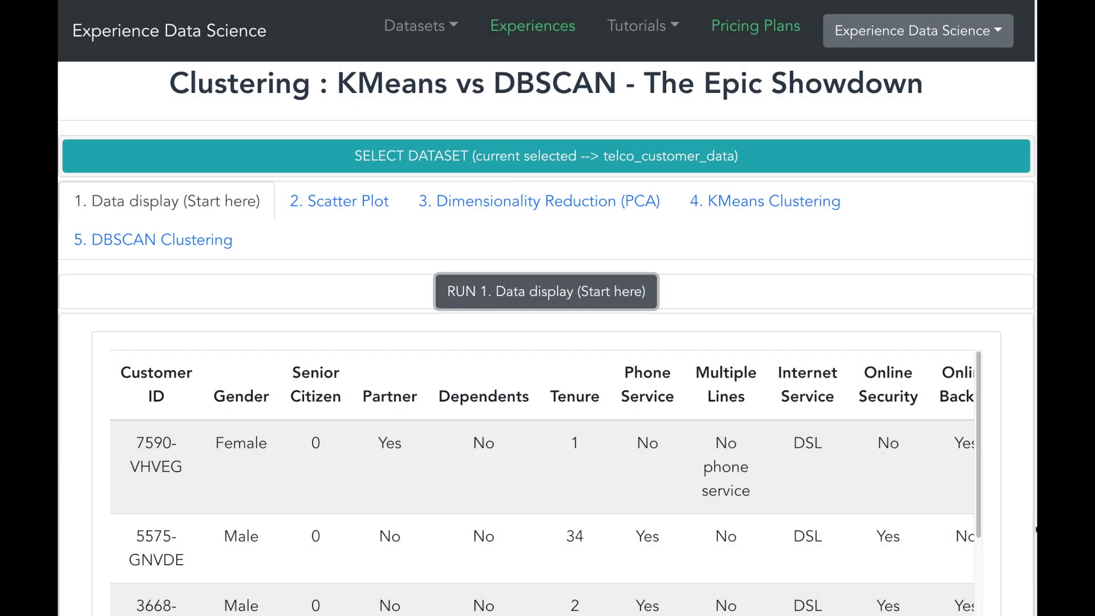
{"action": "scroll", "coordinate": [1036, 529], "scroll_direction": "down", "scroll_amount": 3}
{"action": "scroll", "coordinate": [856, 536], "scroll_direction": "down", "scroll_amount": 1}
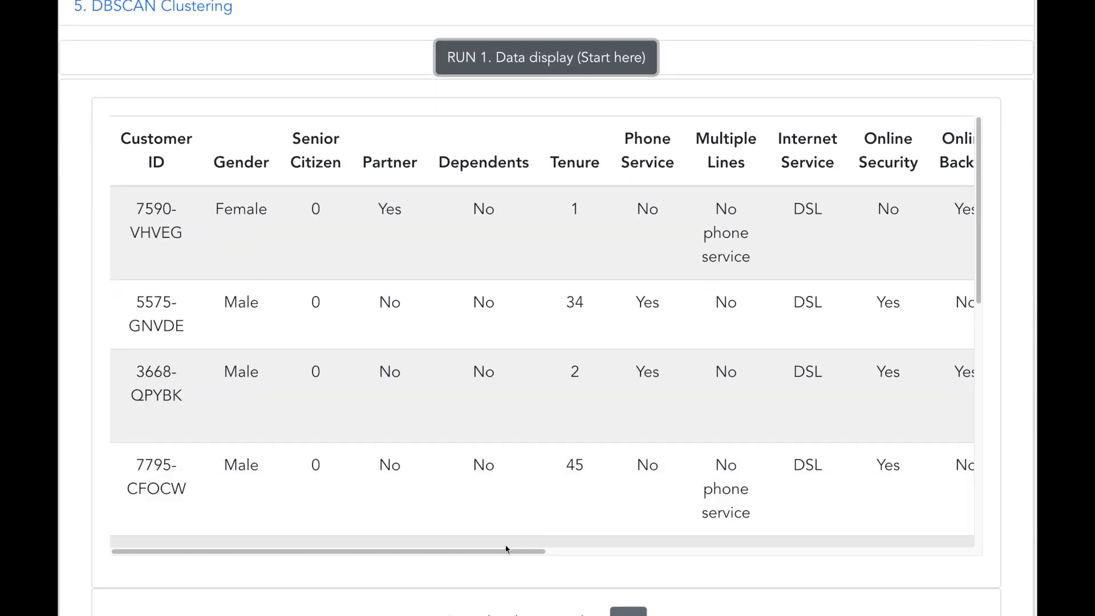
{"action": "left_click_drag", "start_coordinate": [507, 549], "coordinate": [771, 551]}
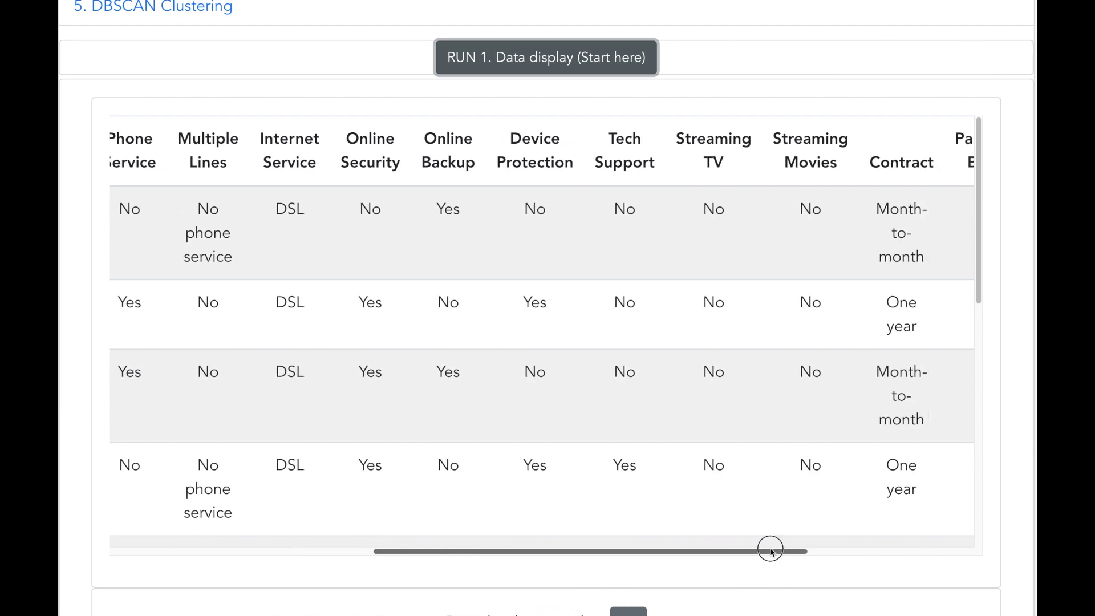
{"action": "left_click_drag", "start_coordinate": [771, 551], "coordinate": [981, 540]}
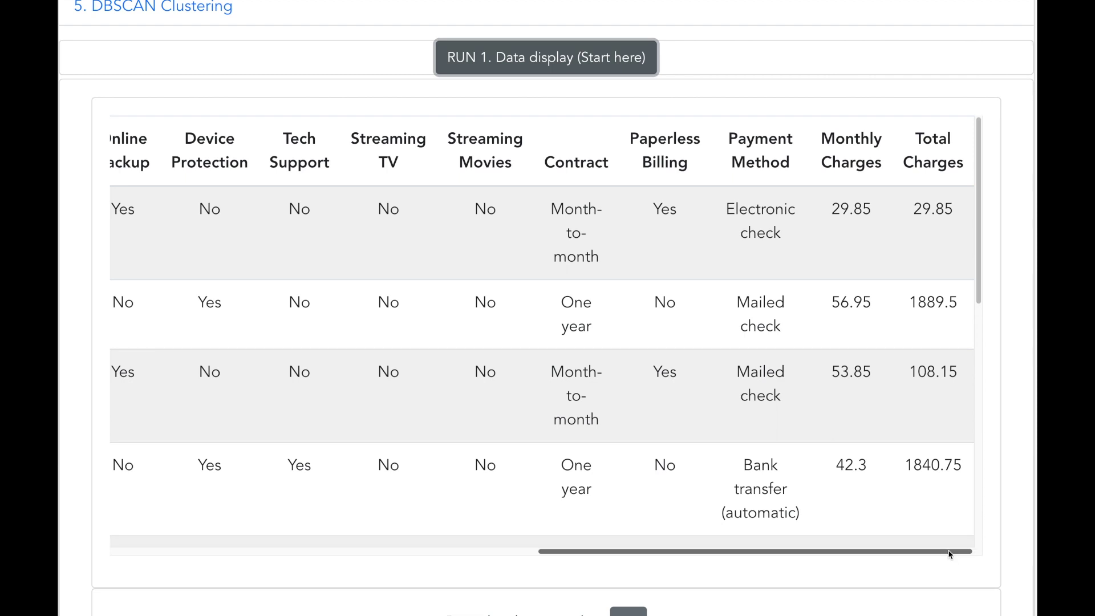
{"action": "left_click_drag", "start_coordinate": [950, 552], "coordinate": [436, 547]}
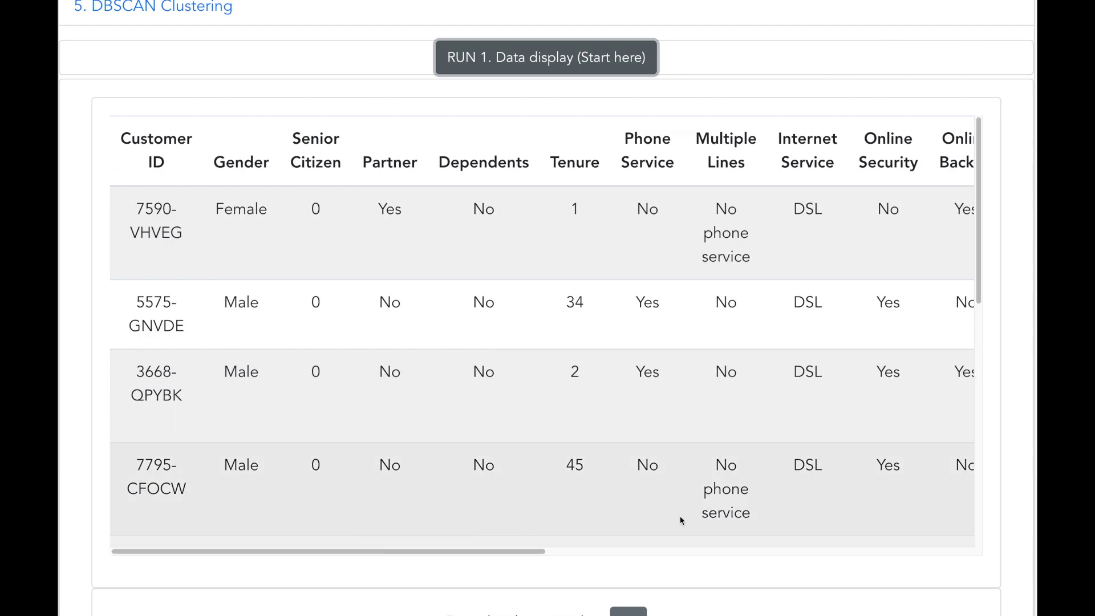
{"action": "scroll", "coordinate": [994, 471], "scroll_direction": "up", "scroll_amount": 4}
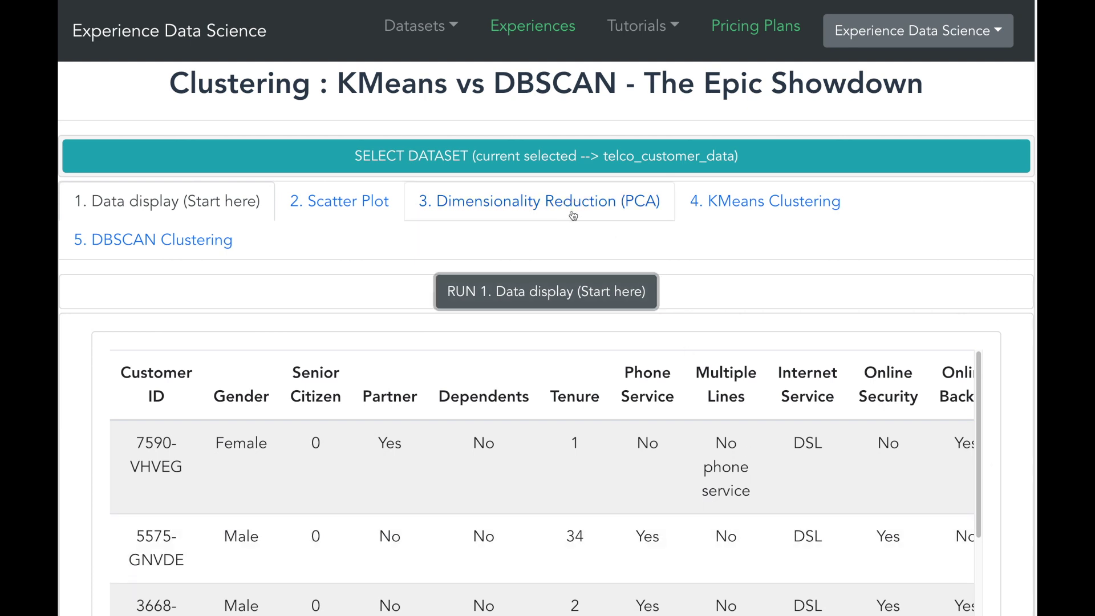
{"action": "left_click", "coordinate": [567, 204]}
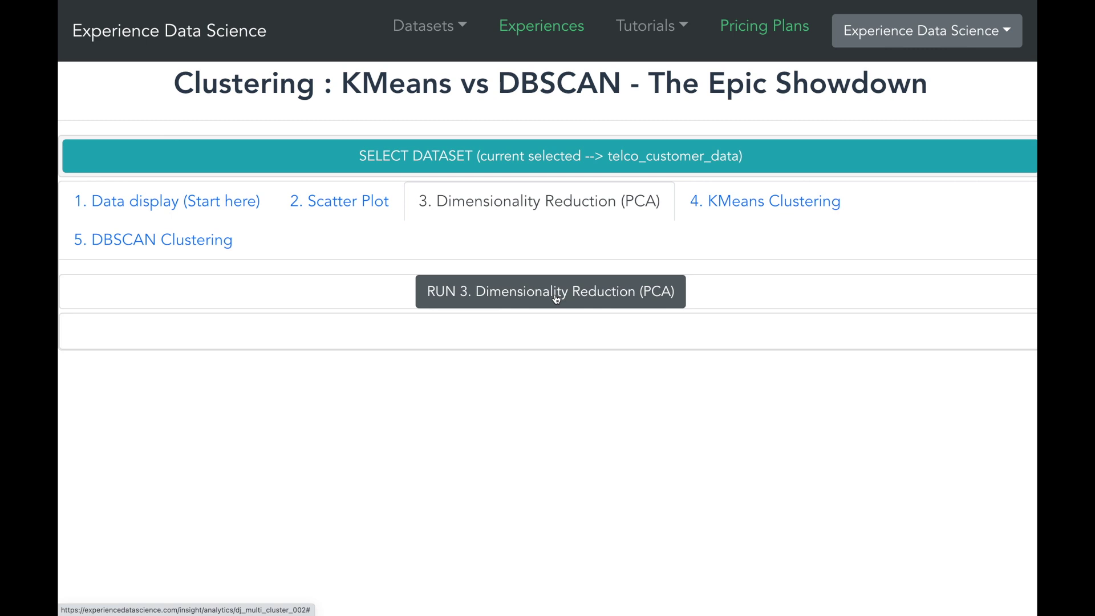
Step: Configure PCA on all columns except customerID with 2 dimensions and 10 top features
{"action": "left_click", "coordinate": [556, 296]}
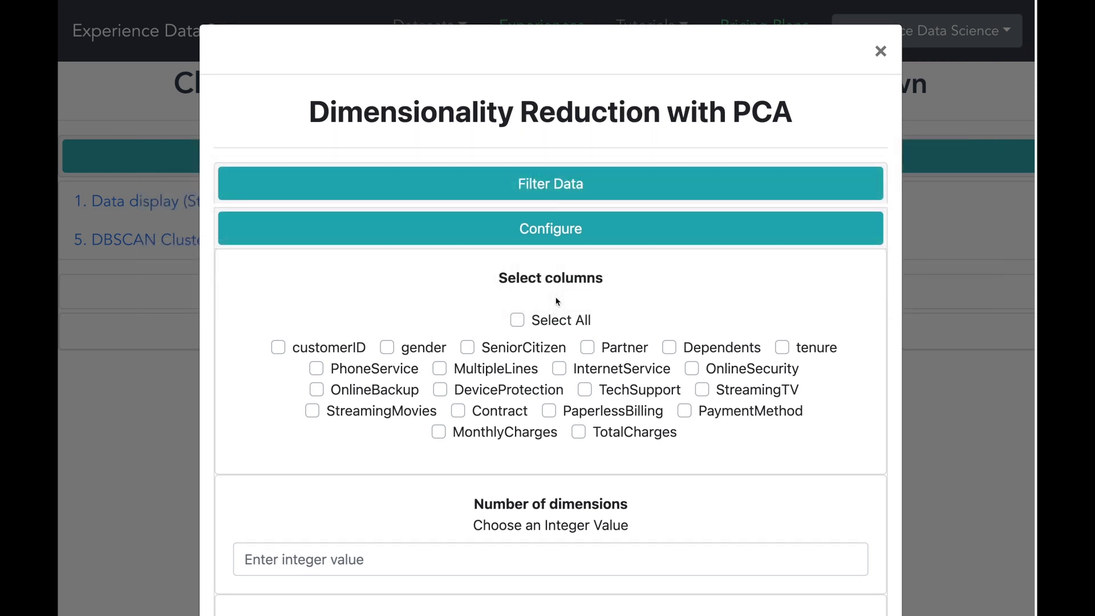
{"action": "scroll", "coordinate": [556, 297], "scroll_direction": "down", "scroll_amount": 2}
{"action": "left_click", "coordinate": [508, 256]}
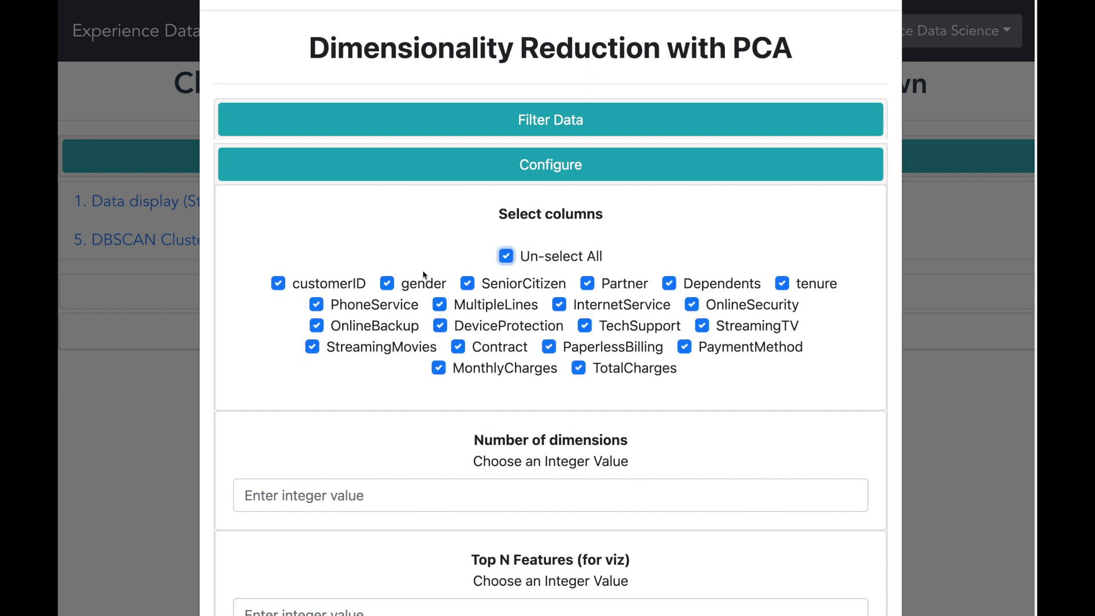
{"action": "left_click", "coordinate": [277, 283]}
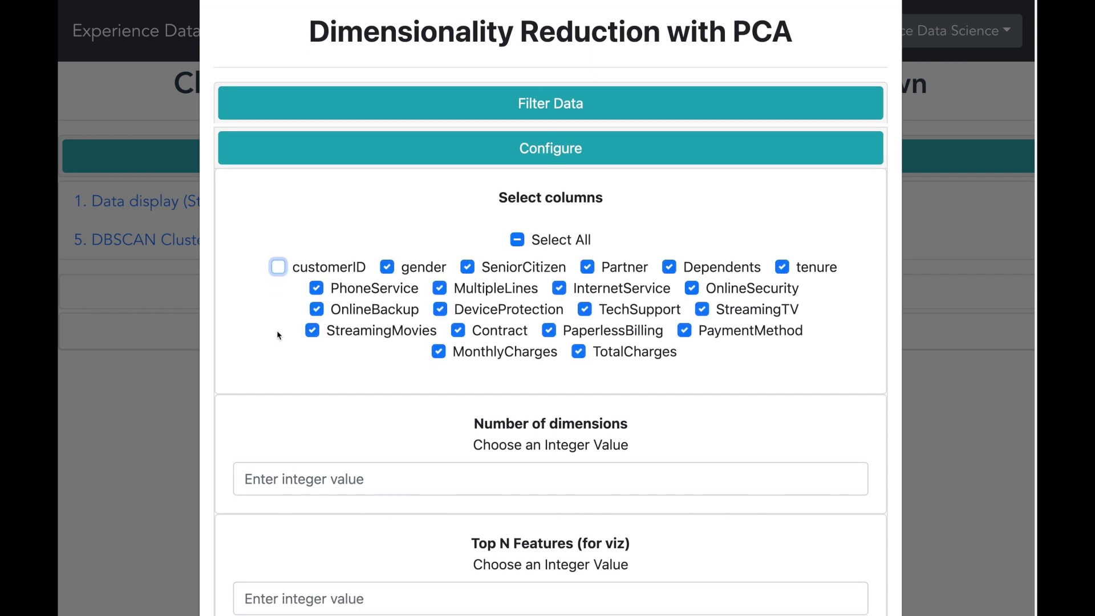
{"action": "scroll", "coordinate": [279, 336], "scroll_direction": "down", "scroll_amount": 3}
{"action": "left_click", "coordinate": [287, 365]}
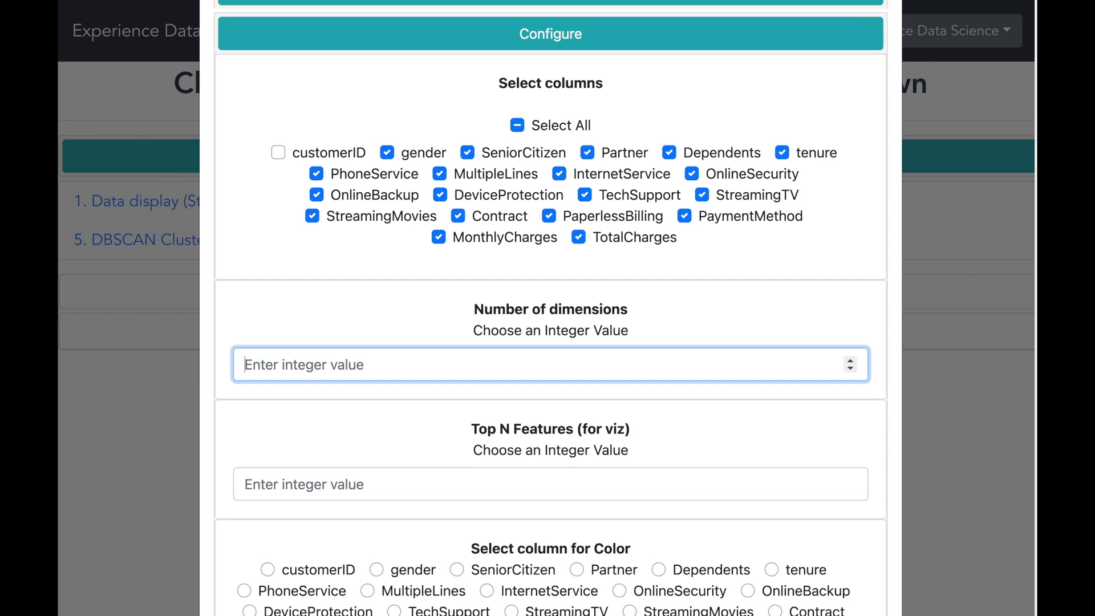
{"action": "type", "text": "2"}
{"action": "scroll", "coordinate": [293, 392], "scroll_direction": "down", "scroll_amount": 2}
{"action": "left_click", "coordinate": [300, 407]}
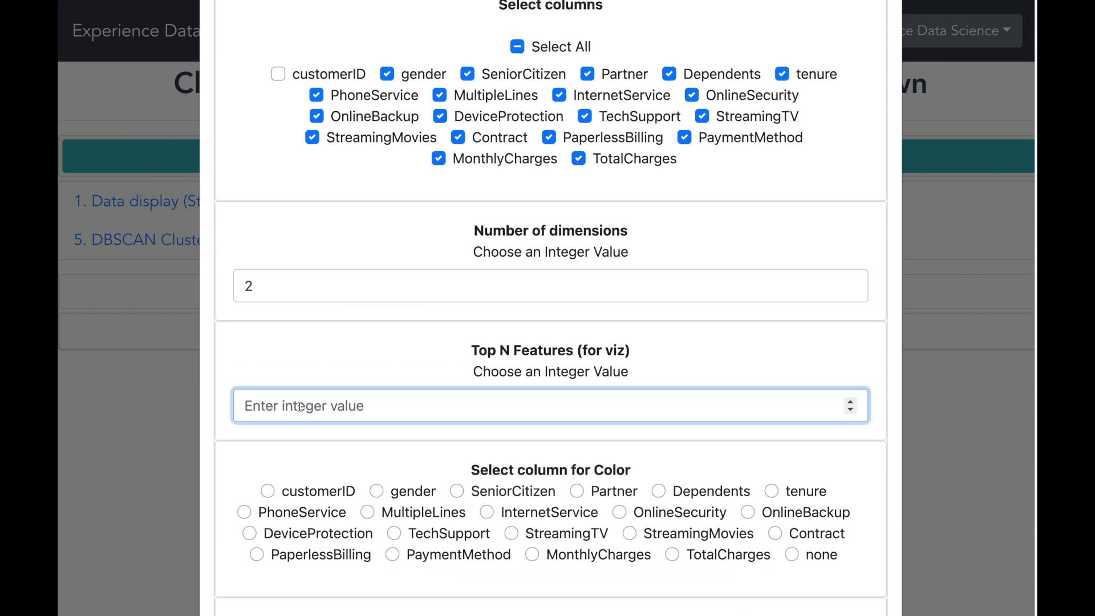
{"action": "type", "text": "10"}
Step: Run the PCA with no colour column, review the two-group scatter and close it
{"action": "scroll", "coordinate": [300, 406], "scroll_direction": "down", "scroll_amount": 2}
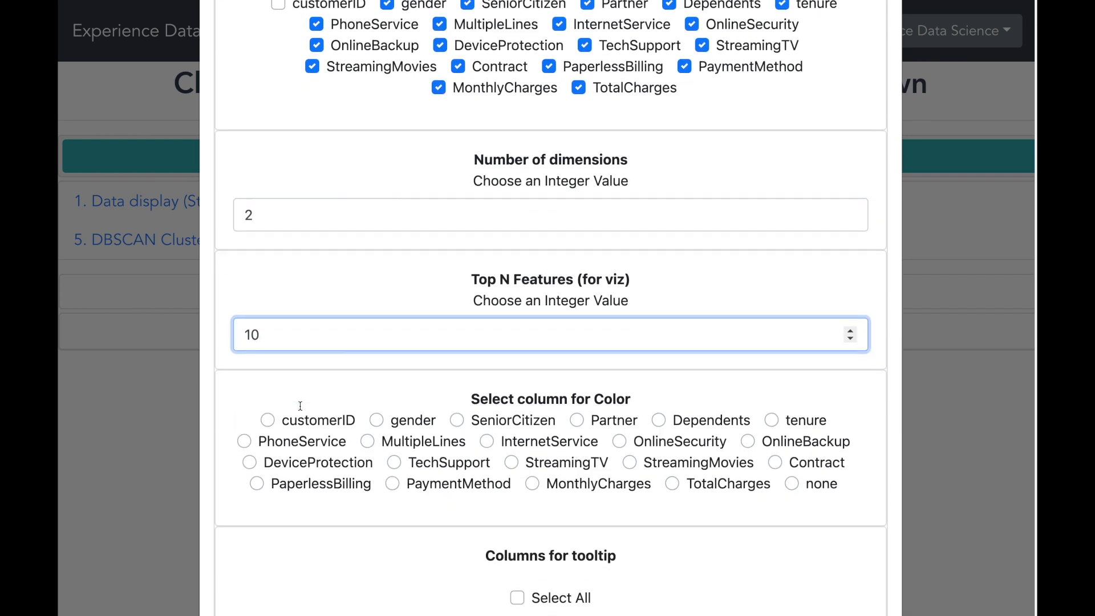
{"action": "left_click", "coordinate": [790, 486]}
{"action": "scroll", "coordinate": [782, 489], "scroll_direction": "down", "scroll_amount": 3}
{"action": "left_click", "coordinate": [535, 492]}
{"action": "scroll", "coordinate": [535, 493], "scroll_direction": "down", "scroll_amount": 10}
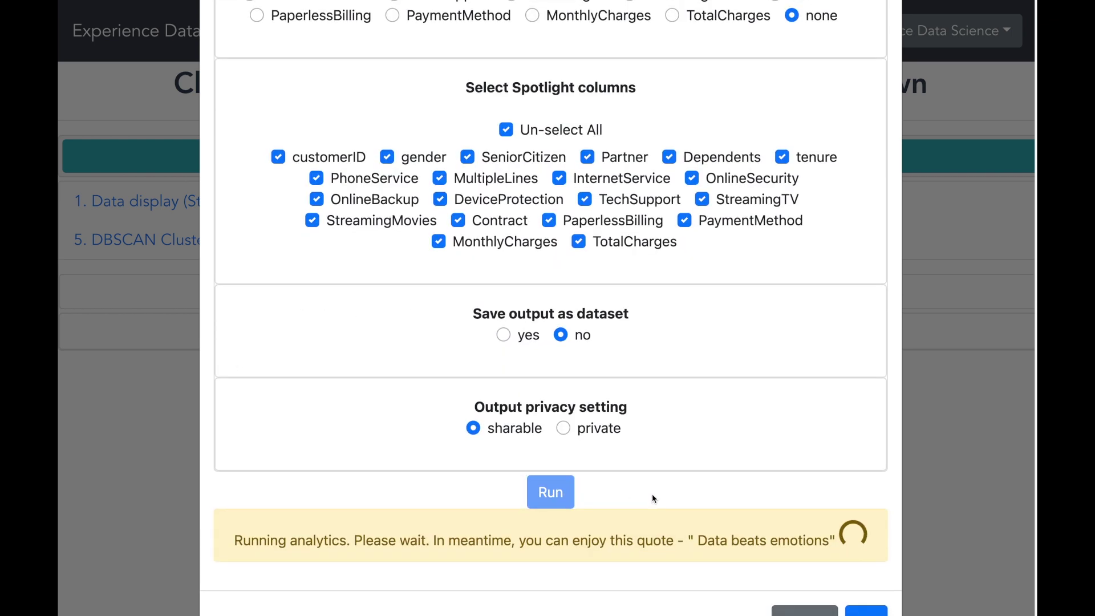
{"action": "scroll", "coordinate": [652, 494], "scroll_direction": "down", "scroll_amount": 2}
{"action": "scroll", "coordinate": [798, 513], "scroll_direction": "down", "scroll_amount": 10}
{"action": "scroll", "coordinate": [903, 528], "scroll_direction": "down", "scroll_amount": 3}
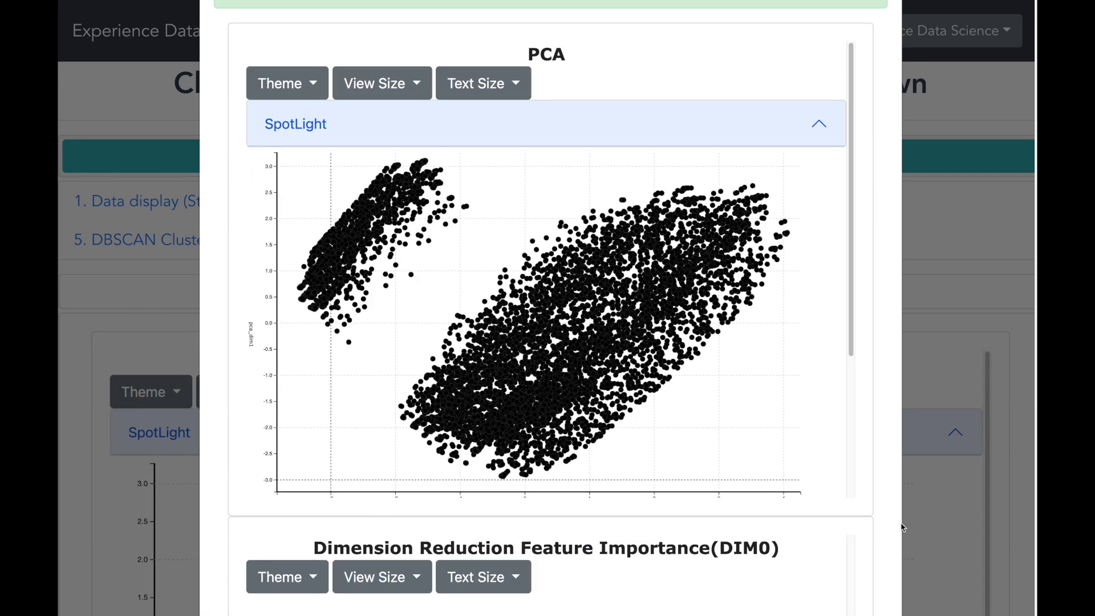
{"action": "scroll", "coordinate": [903, 528], "scroll_direction": "down", "scroll_amount": 4}
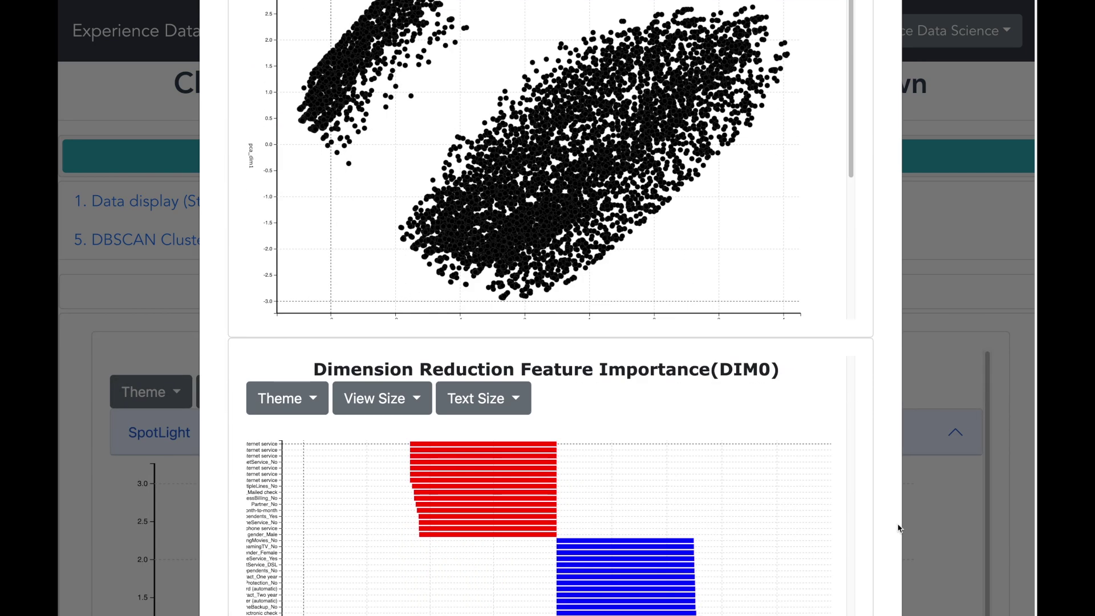
{"action": "scroll", "coordinate": [901, 522], "scroll_direction": "down", "scroll_amount": 2}
{"action": "scroll", "coordinate": [900, 522], "scroll_direction": "down", "scroll_amount": 2}
{"action": "scroll", "coordinate": [900, 522], "scroll_direction": "down", "scroll_amount": 2}
{"action": "left_click", "coordinate": [867, 564]}
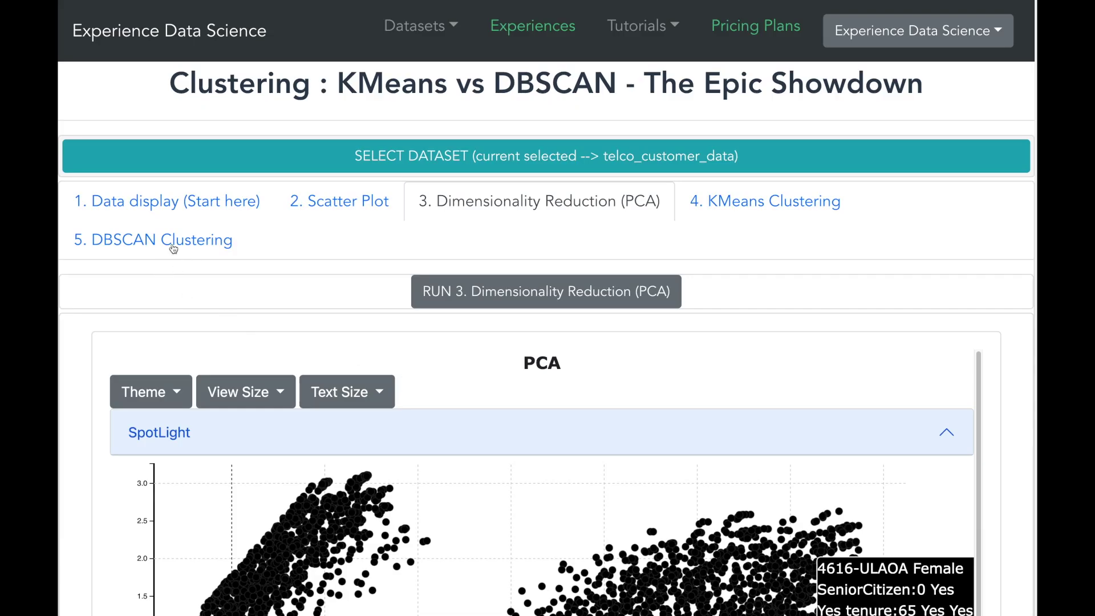
{"action": "left_click", "coordinate": [171, 240]}
Step: Run DBSCAN on all telco columns except customerID, maximum distance 2.5, minimum samples 10
{"action": "left_click", "coordinate": [456, 285]}
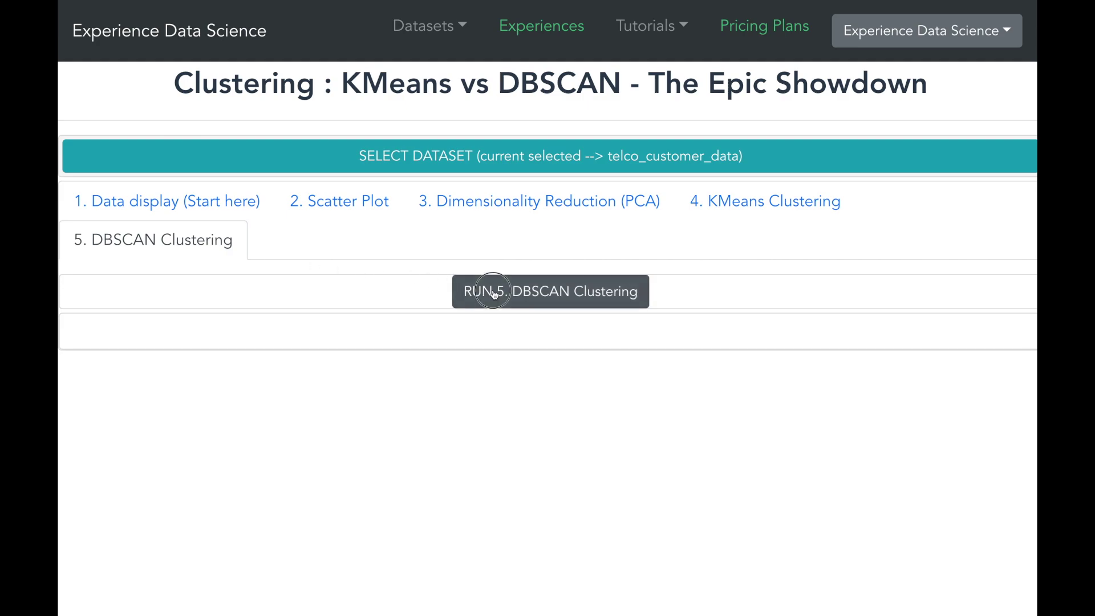
{"action": "left_click", "coordinate": [506, 320]}
{"action": "left_click", "coordinate": [278, 348]}
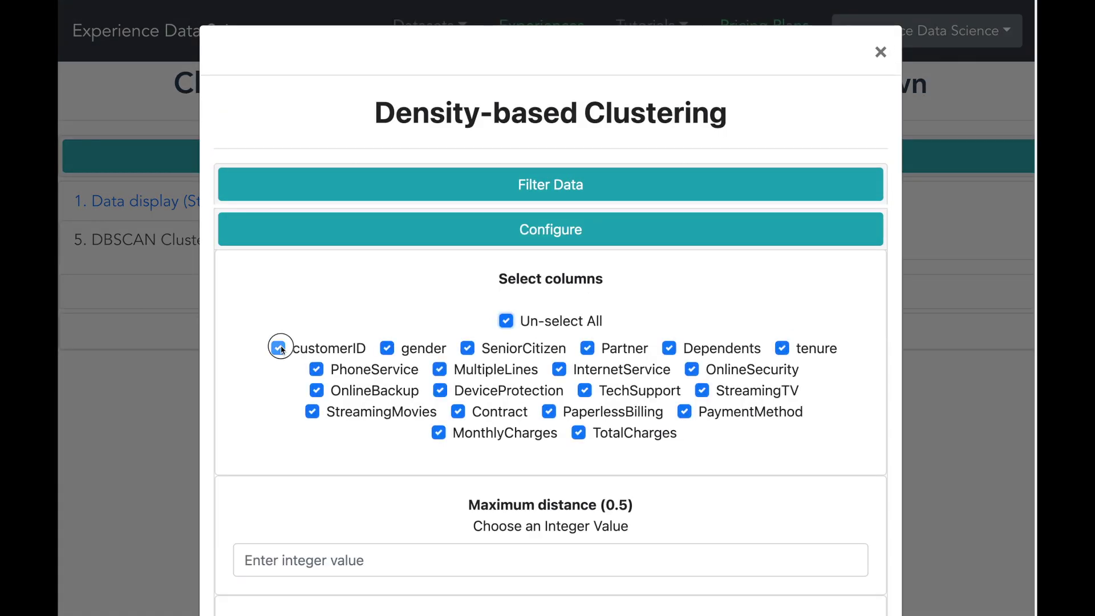
{"action": "scroll", "coordinate": [299, 314], "scroll_direction": "down", "scroll_amount": 5}
{"action": "left_click", "coordinate": [299, 276]}
{"action": "type", "text": "2"}
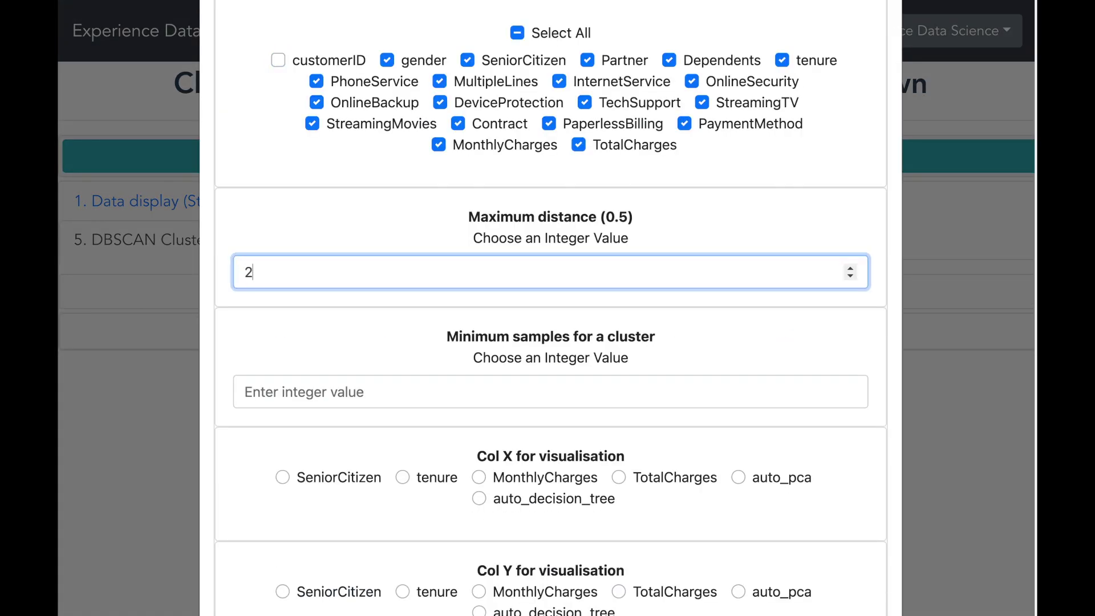
{"action": "type", "text": ".5"}
{"action": "left_click", "coordinate": [320, 389]}
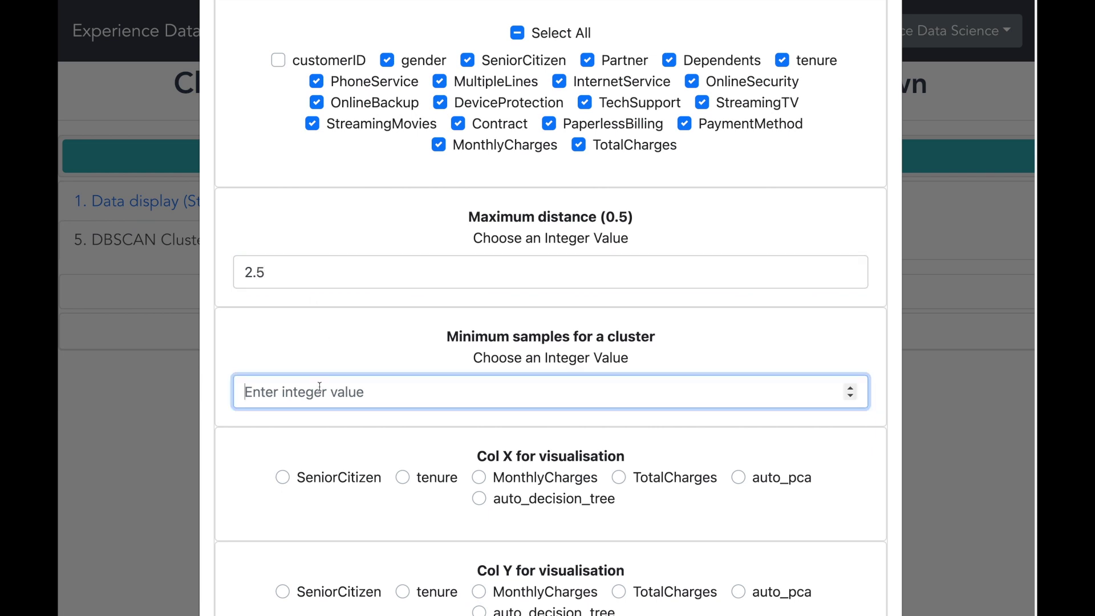
{"action": "type", "text": "10"}
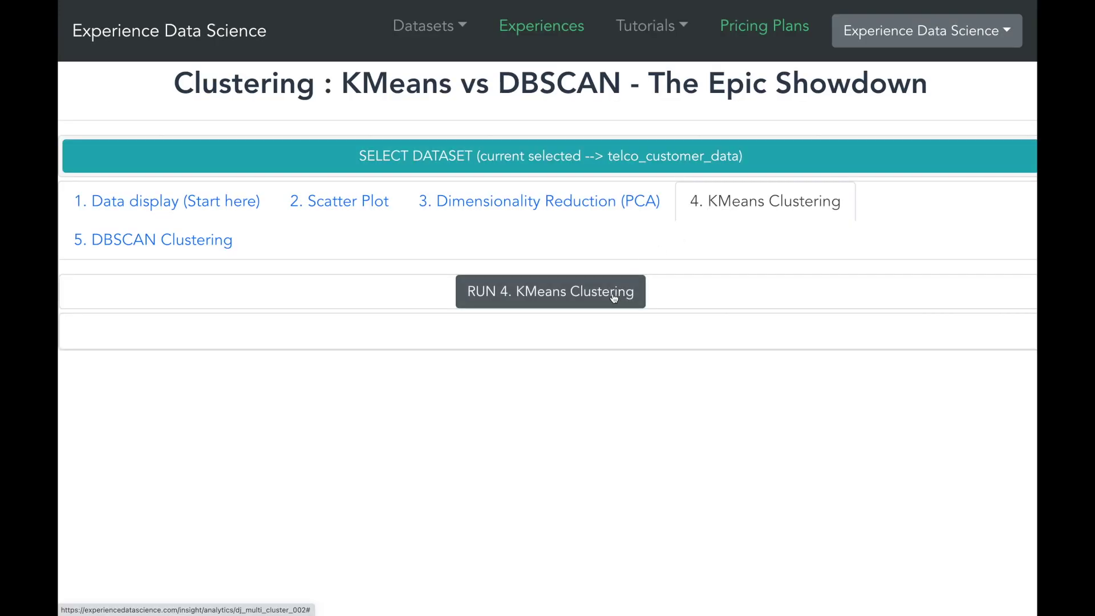
{"action": "left_click", "coordinate": [614, 297]}
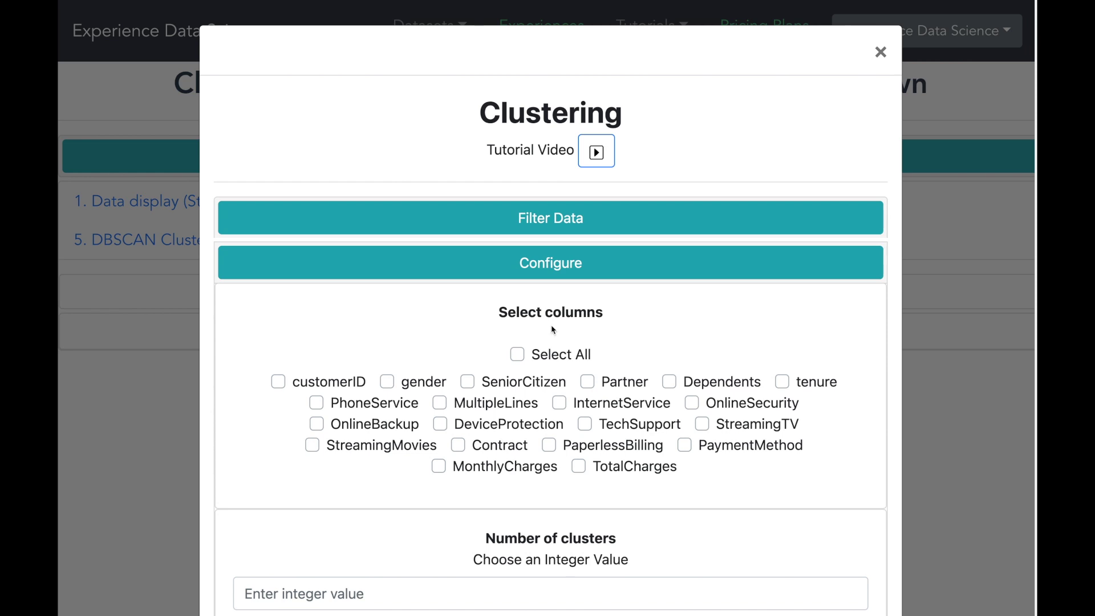
Step: Set K-Means on all telco columns except customerID to 2 clusters, auto_pca on both axes
{"action": "left_click", "coordinate": [518, 355]}
{"action": "left_click", "coordinate": [278, 381]}
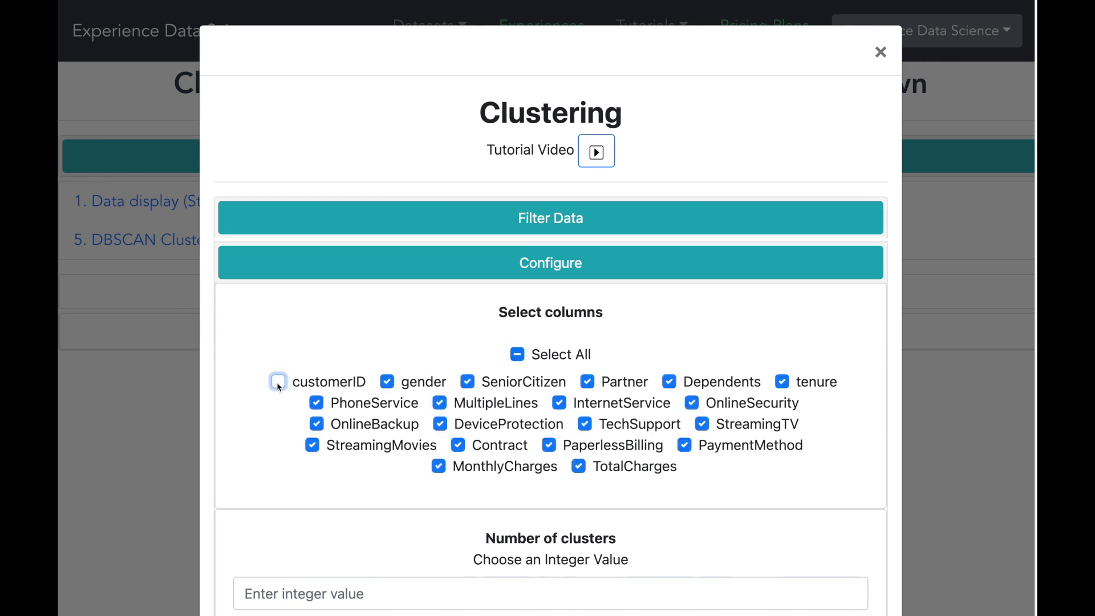
{"action": "scroll", "coordinate": [279, 387], "scroll_direction": "down", "scroll_amount": 3}
{"action": "left_click", "coordinate": [288, 406]}
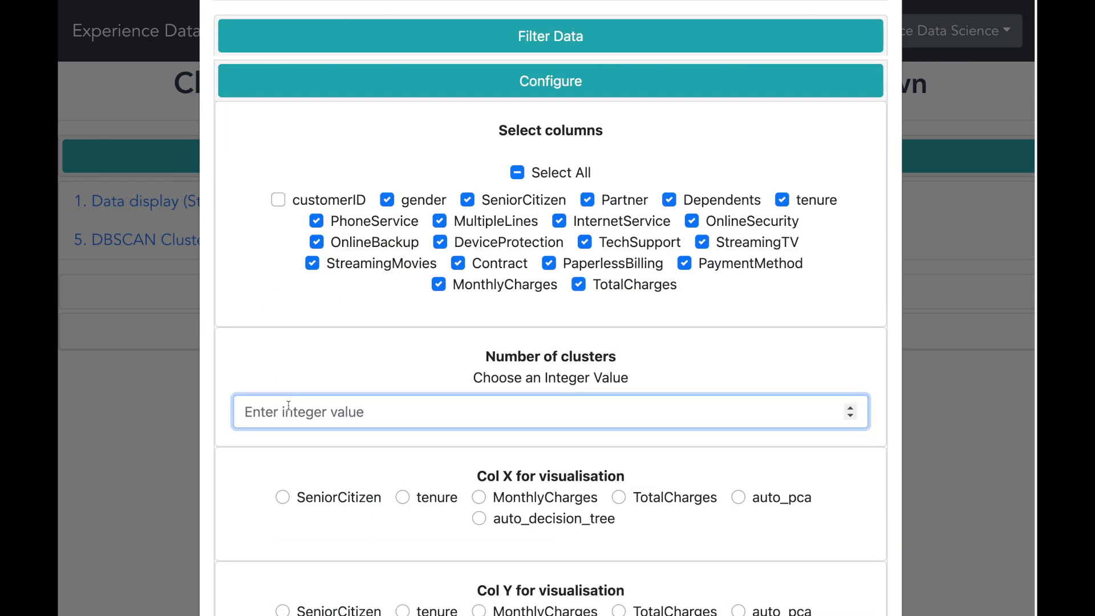
{"action": "type", "text": "2"}
{"action": "scroll", "coordinate": [291, 399], "scroll_direction": "down", "scroll_amount": 2}
{"action": "left_click", "coordinate": [736, 404]}
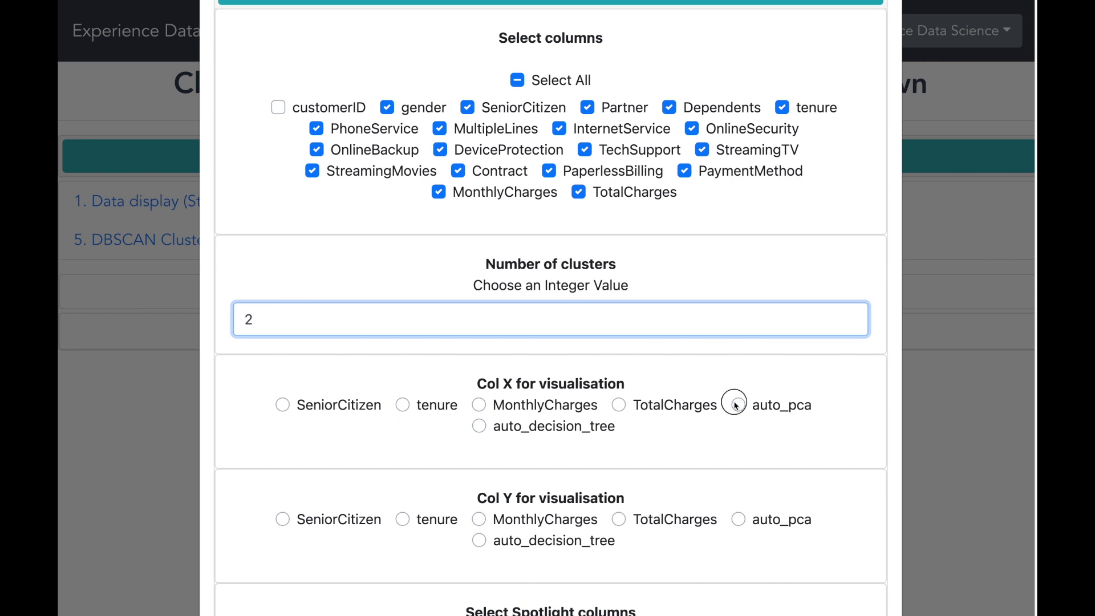
{"action": "left_click", "coordinate": [739, 519]}
Step: Spotlight all columns, leave output unsaved but sharable, and run K-Means
{"action": "scroll", "coordinate": [703, 478], "scroll_direction": "down", "scroll_amount": 2}
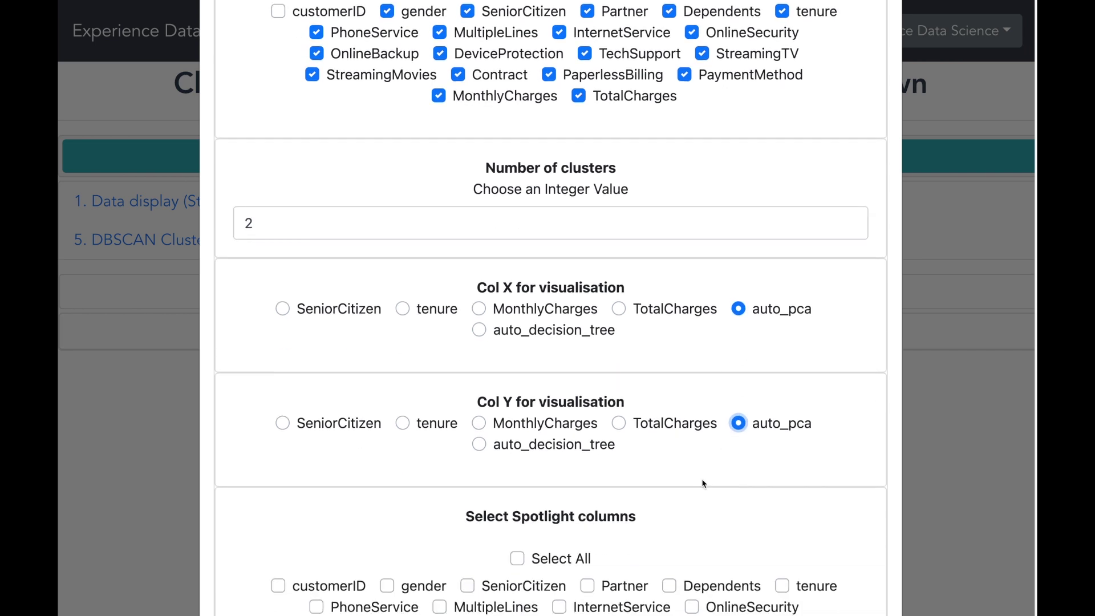
{"action": "scroll", "coordinate": [702, 484], "scroll_direction": "down", "scroll_amount": 2}
{"action": "left_click", "coordinate": [517, 466]}
{"action": "scroll", "coordinate": [514, 474], "scroll_direction": "down", "scroll_amount": 2}
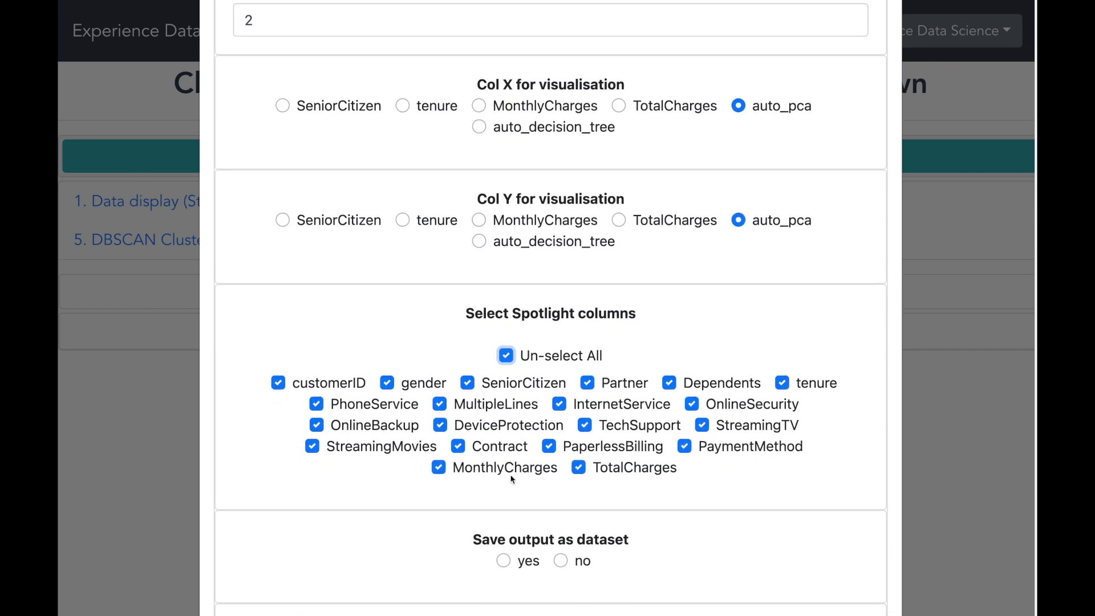
{"action": "left_click", "coordinate": [561, 561]}
{"action": "scroll", "coordinate": [587, 508], "scroll_direction": "down", "scroll_amount": 4}
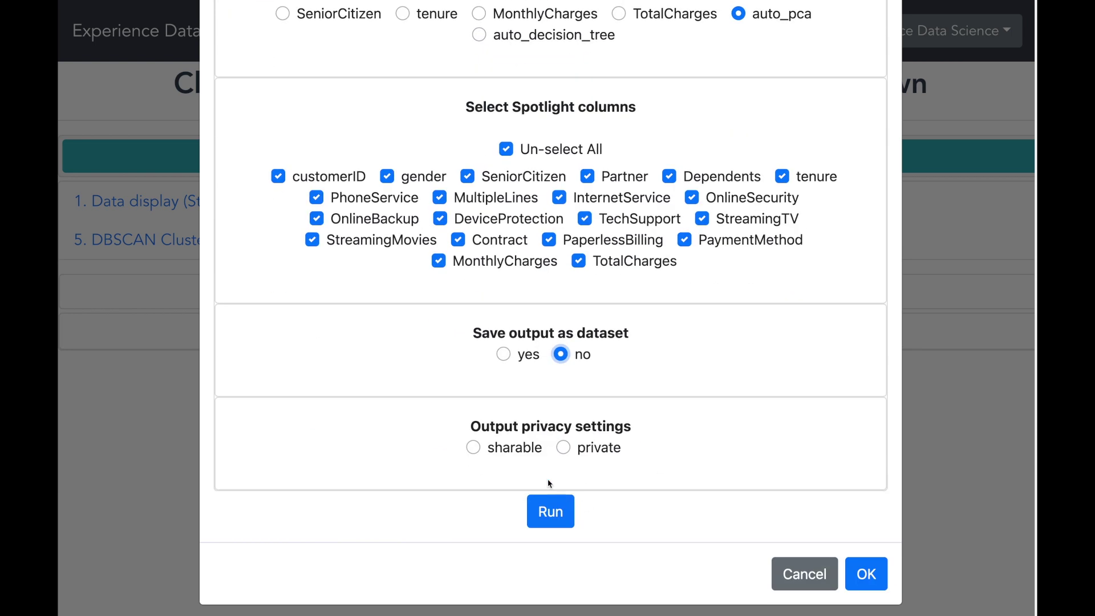
{"action": "left_click", "coordinate": [474, 449]}
{"action": "left_click", "coordinate": [537, 512]}
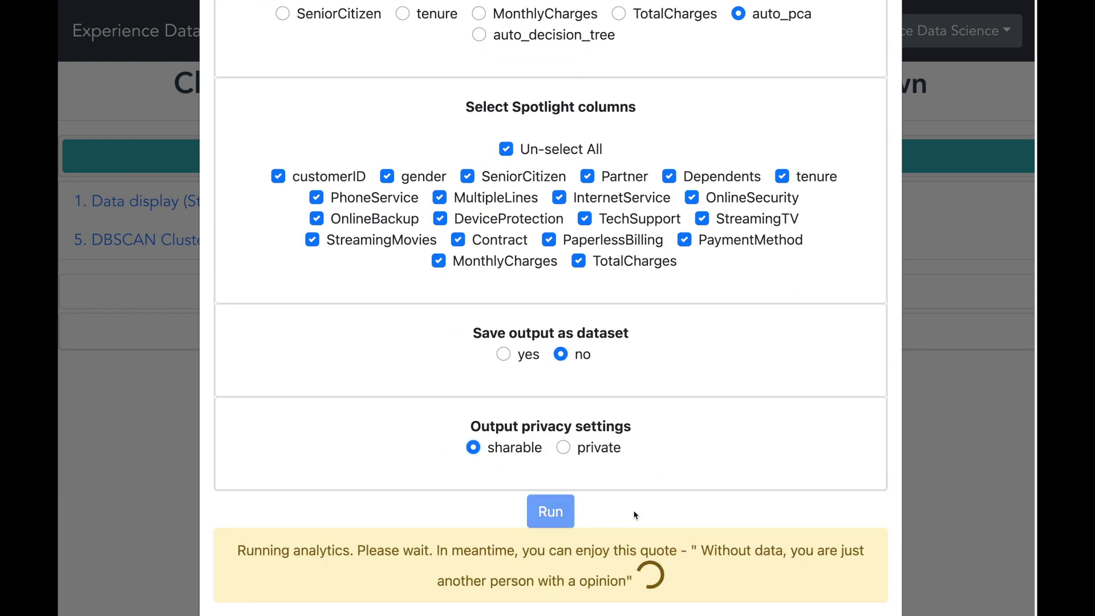
{"action": "scroll", "coordinate": [655, 512], "scroll_direction": "down", "scroll_amount": 1}
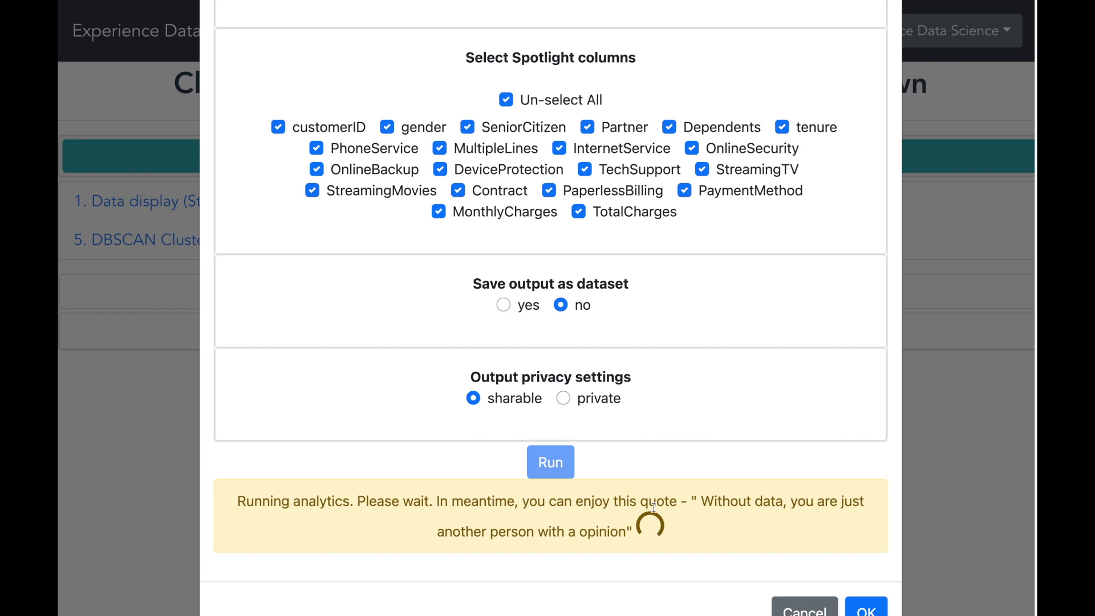
{"action": "scroll", "coordinate": [657, 516], "scroll_direction": "down", "scroll_amount": 1}
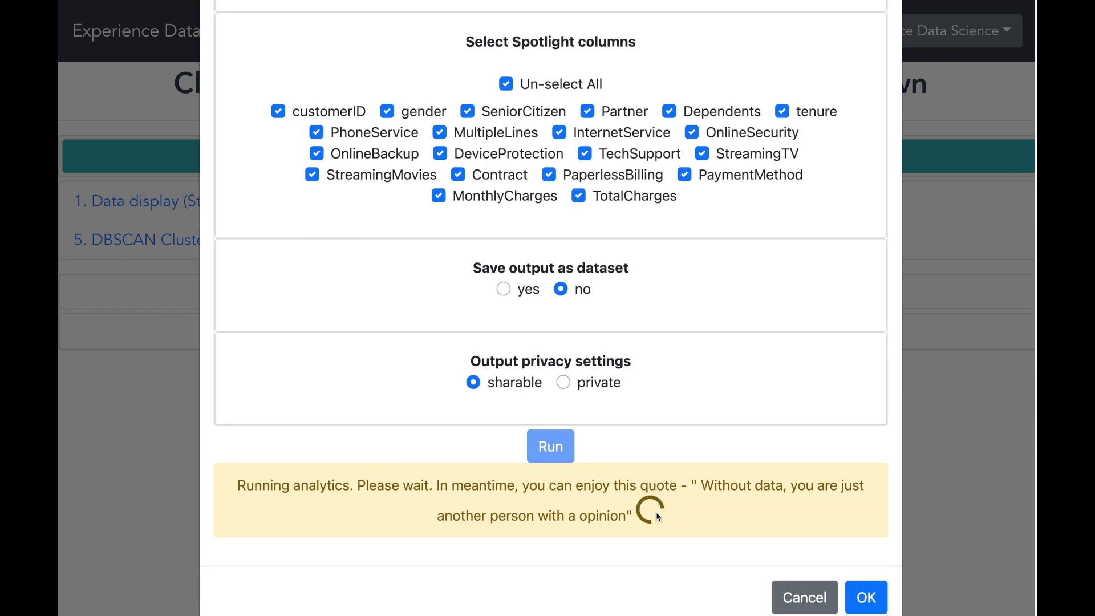
{"action": "scroll", "coordinate": [858, 514], "scroll_direction": "down", "scroll_amount": 4}
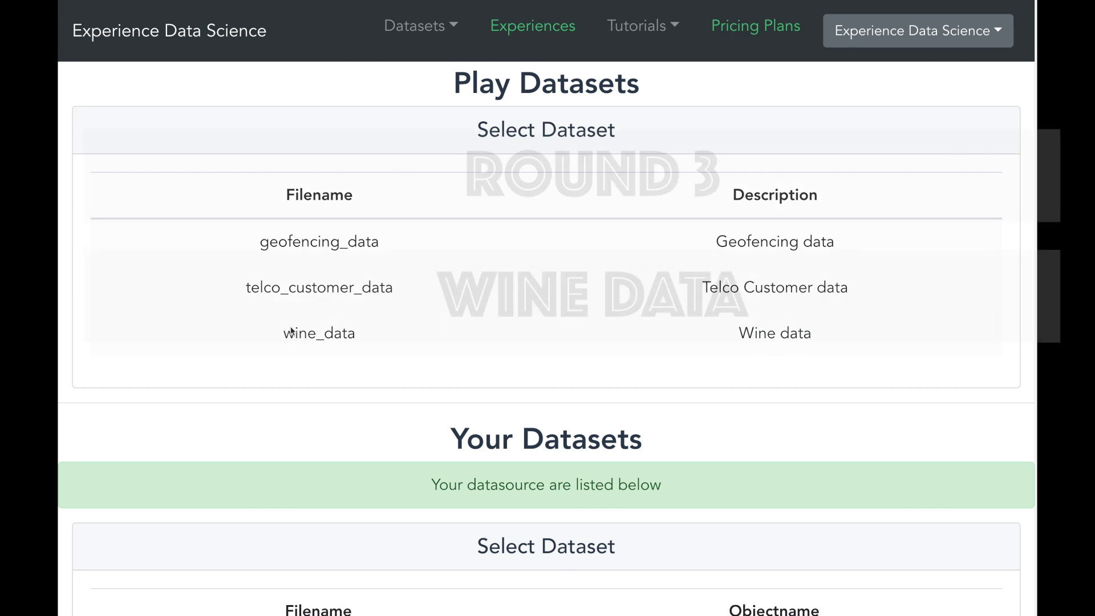
Step: Copy the wine_data play dataset to Your Datasets and open the copy in Analytics
{"action": "left_click", "coordinate": [292, 334]}
{"action": "left_click", "coordinate": [450, 408]}
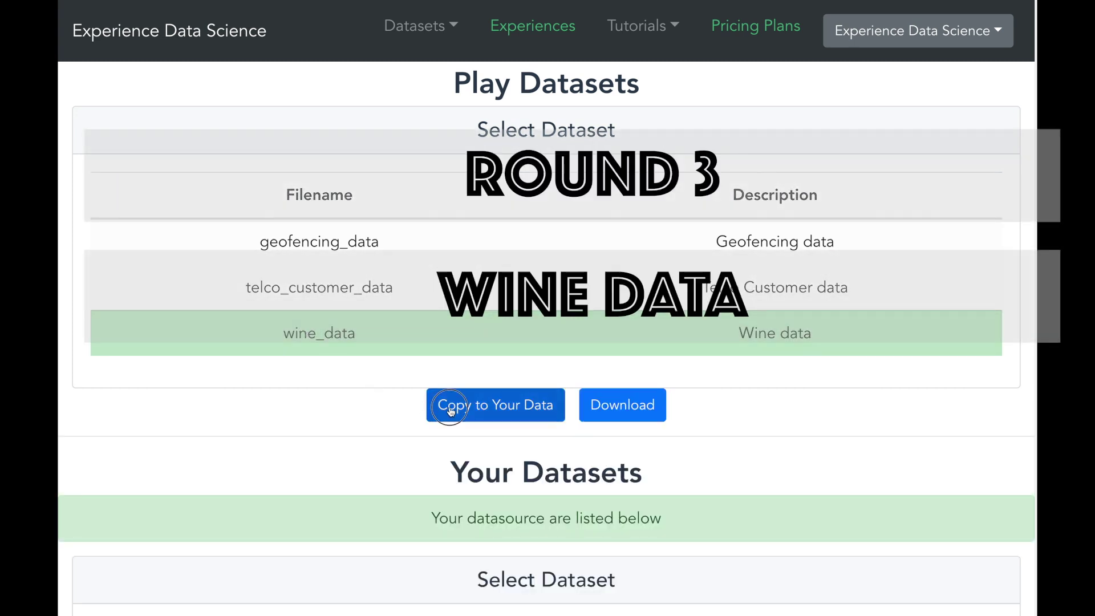
{"action": "scroll", "coordinate": [349, 404], "scroll_direction": "down", "scroll_amount": 2}
{"action": "scroll", "coordinate": [349, 405], "scroll_direction": "down", "scroll_amount": 2}
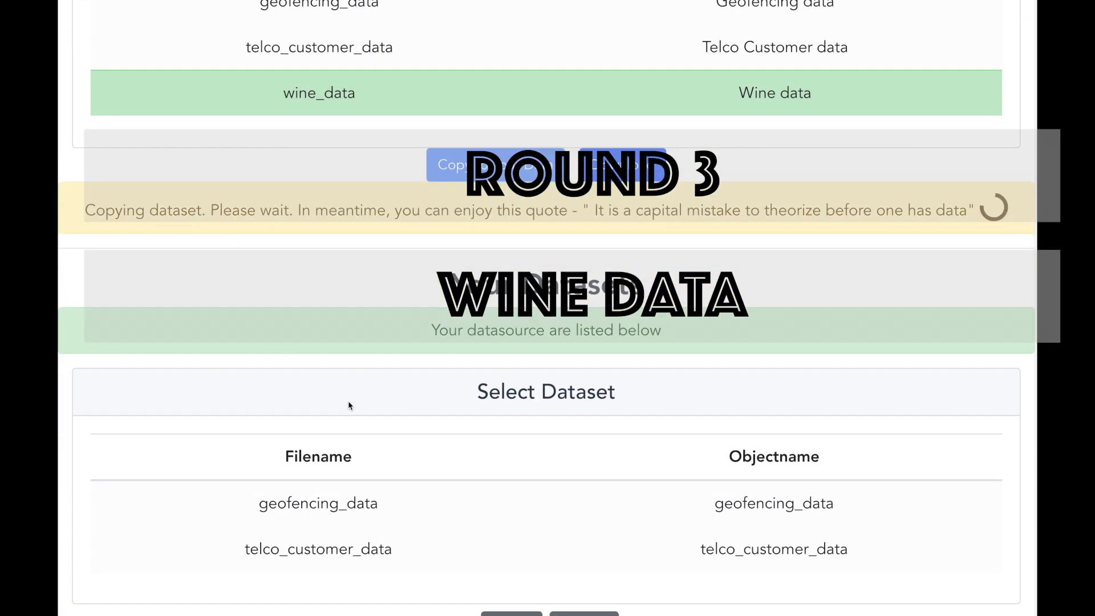
{"action": "scroll", "coordinate": [350, 406], "scroll_direction": "down", "scroll_amount": 1}
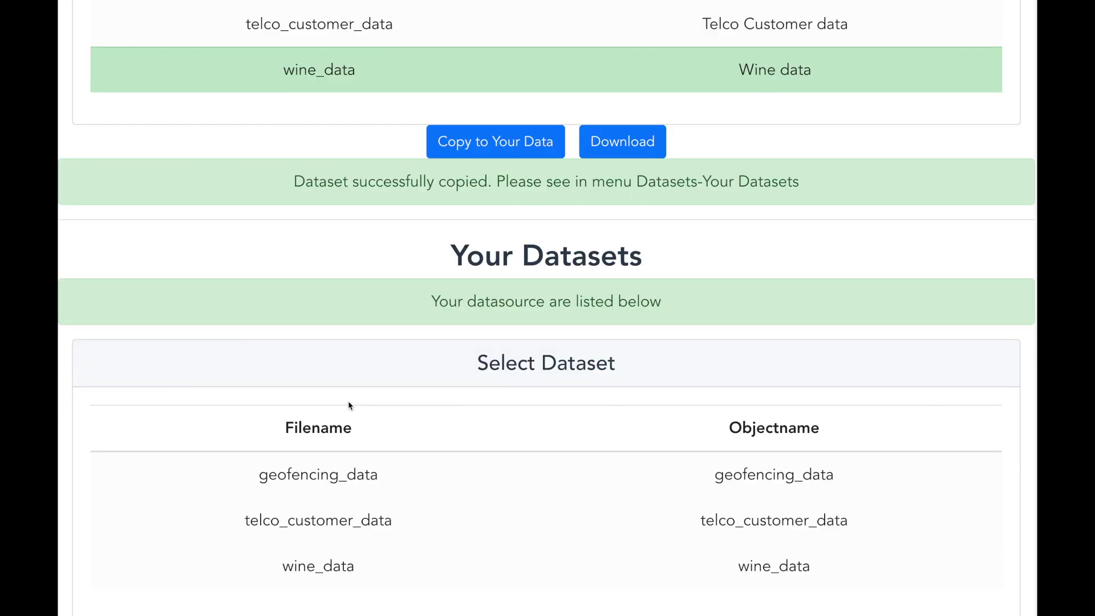
{"action": "scroll", "coordinate": [348, 400], "scroll_direction": "down", "scroll_amount": 1}
{"action": "left_click", "coordinate": [362, 514]}
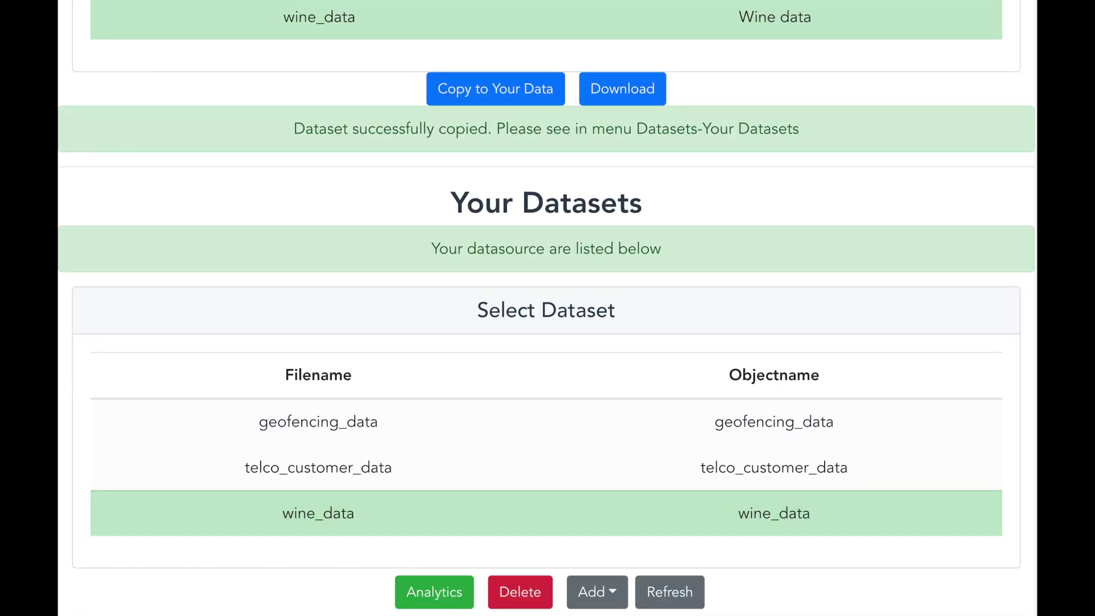
{"action": "left_click", "coordinate": [435, 597]}
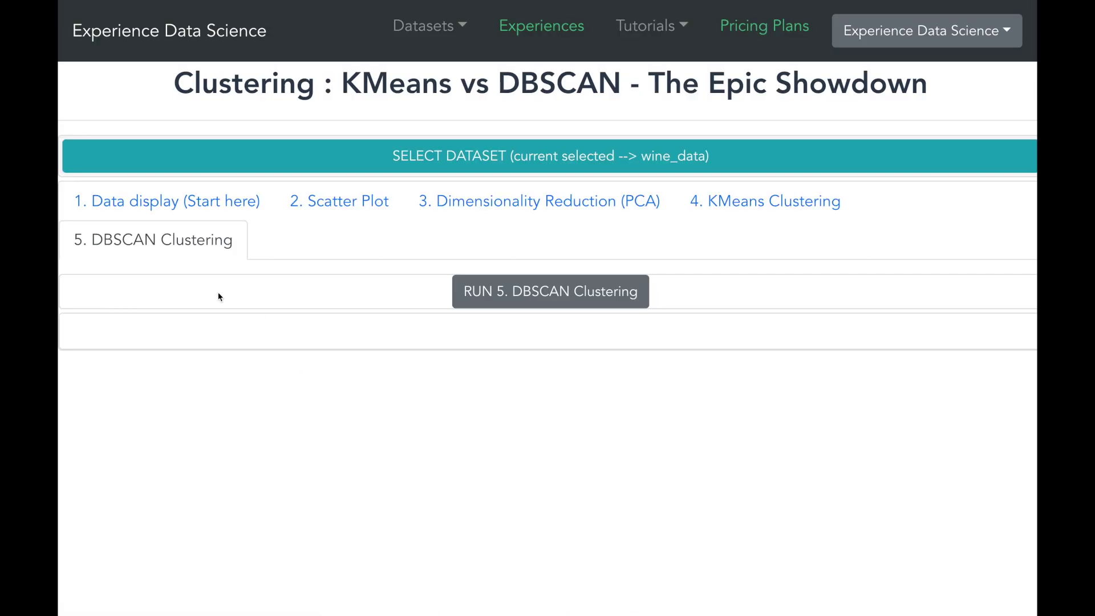
Step: Run a sharable data display of all wine columns, limited to 10 records
{"action": "left_click", "coordinate": [209, 201]}
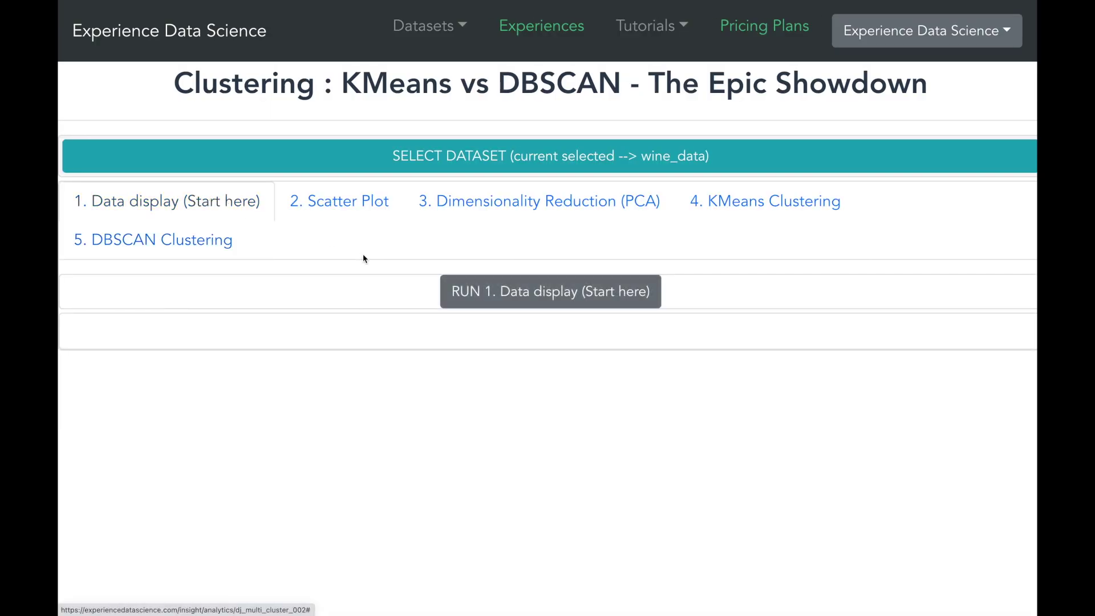
{"action": "left_click", "coordinate": [465, 299]}
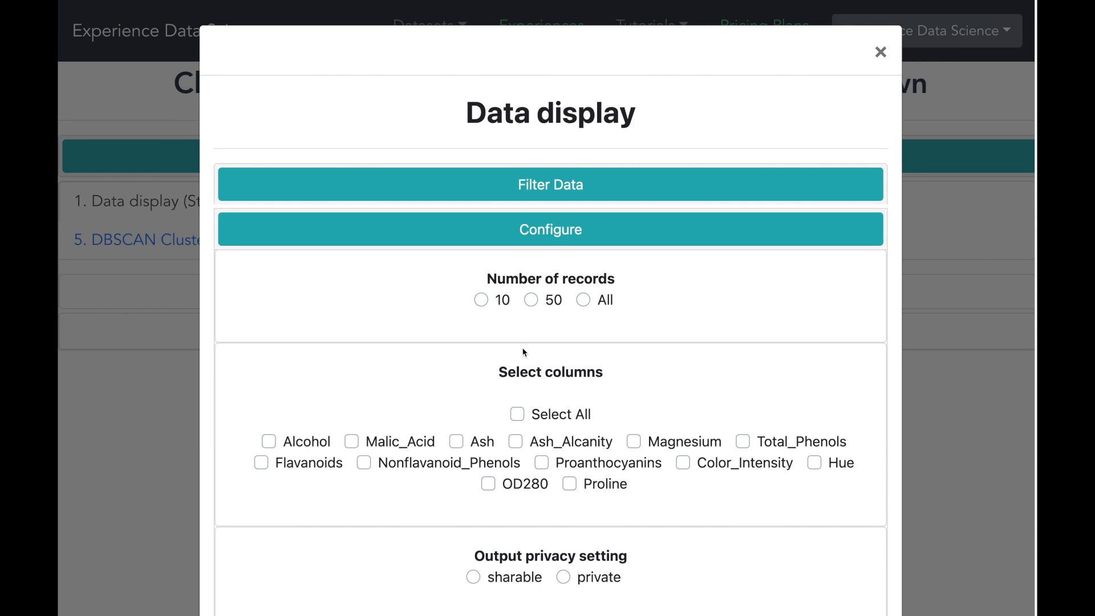
{"action": "left_click", "coordinate": [481, 301]}
{"action": "left_click", "coordinate": [518, 415]}
{"action": "scroll", "coordinate": [518, 416], "scroll_direction": "down", "scroll_amount": 1}
{"action": "scroll", "coordinate": [518, 416], "scroll_direction": "down", "scroll_amount": 1}
{"action": "left_click", "coordinate": [474, 483]}
{"action": "left_click", "coordinate": [545, 546]}
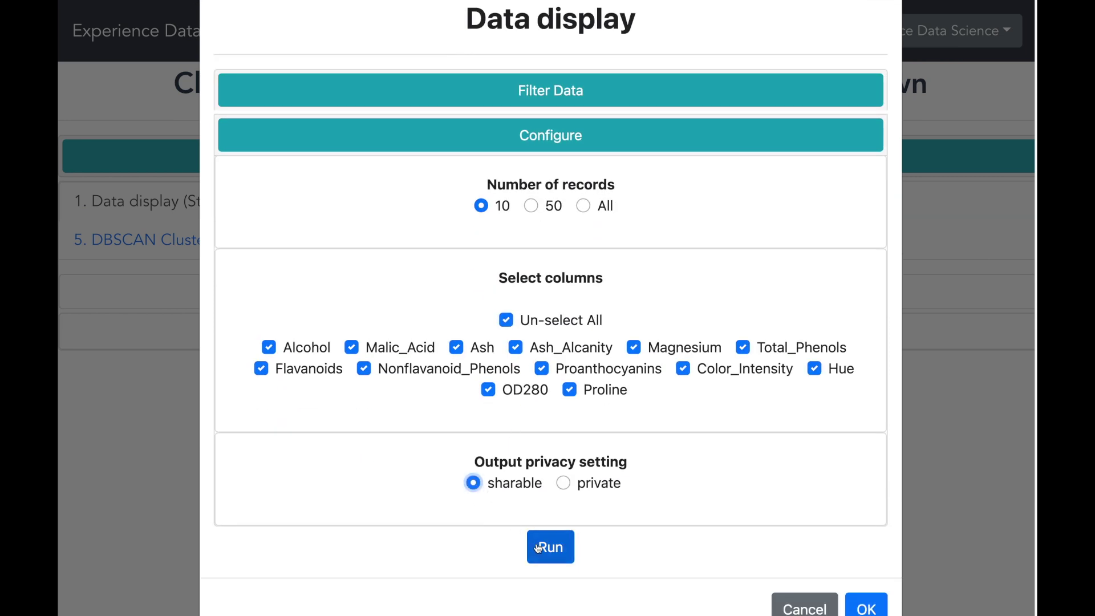
Step: Close the results and scroll the wine table sideways from Alcohol through Proline
{"action": "scroll", "coordinate": [608, 534], "scroll_direction": "down", "scroll_amount": 2}
{"action": "scroll", "coordinate": [639, 531], "scroll_direction": "down", "scroll_amount": 1}
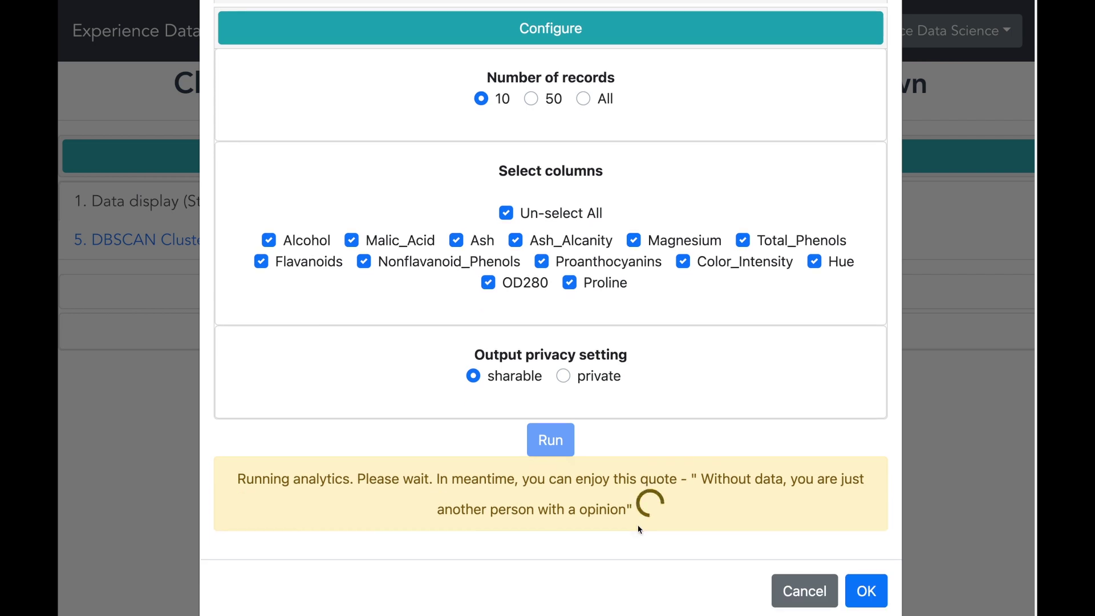
{"action": "scroll", "coordinate": [905, 537], "scroll_direction": "down", "scroll_amount": 5}
{"action": "scroll", "coordinate": [911, 542], "scroll_direction": "down", "scroll_amount": 3}
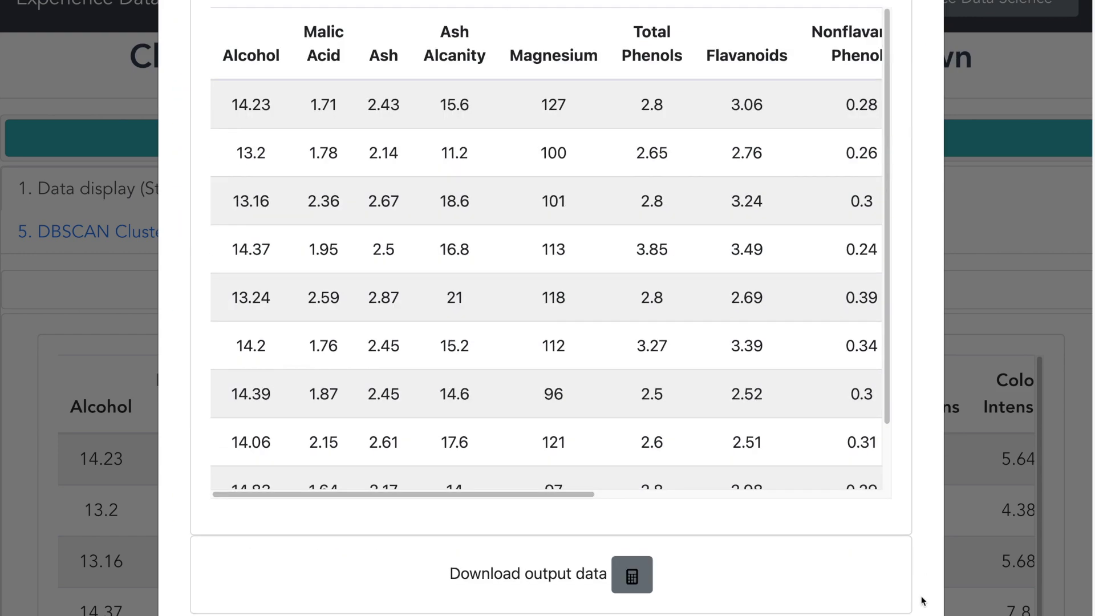
{"action": "left_click", "coordinate": [908, 590]}
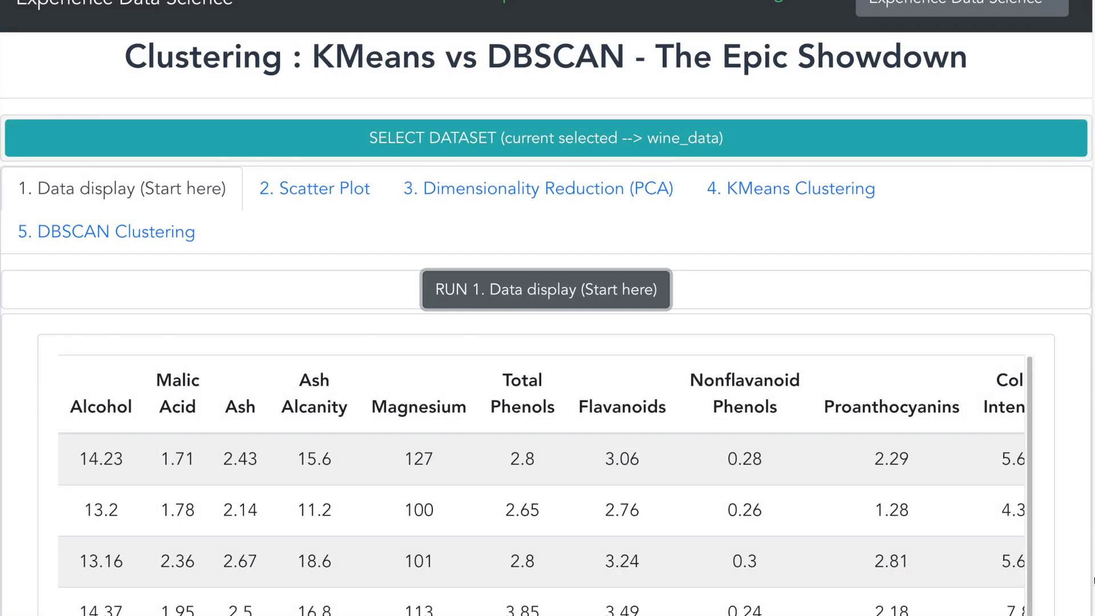
{"action": "scroll", "coordinate": [546, 400], "scroll_direction": "down", "scroll_amount": 2}
{"action": "scroll", "coordinate": [546, 400], "scroll_direction": "down", "scroll_amount": 4}
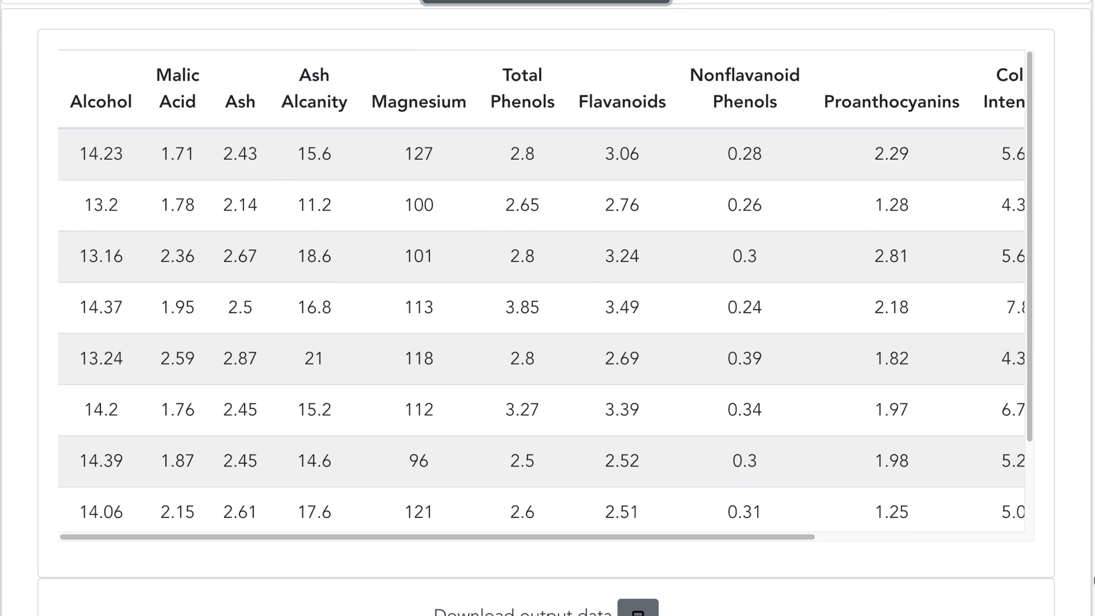
{"action": "left_click_drag", "start_coordinate": [643, 539], "coordinate": [685, 540]}
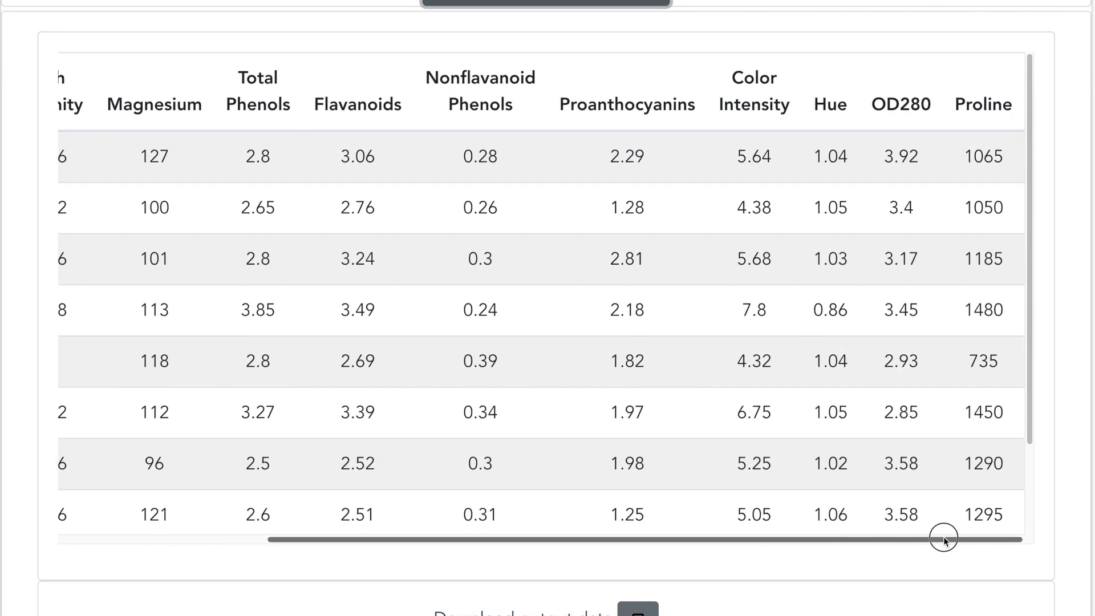
{"action": "mouse_move", "coordinate": [685, 540]}
{"action": "left_mouse_down"}
{"action": "mouse_move", "coordinate": [797, 542]}
{"action": "mouse_move", "coordinate": [479, 543]}
{"action": "left_mouse_up"}
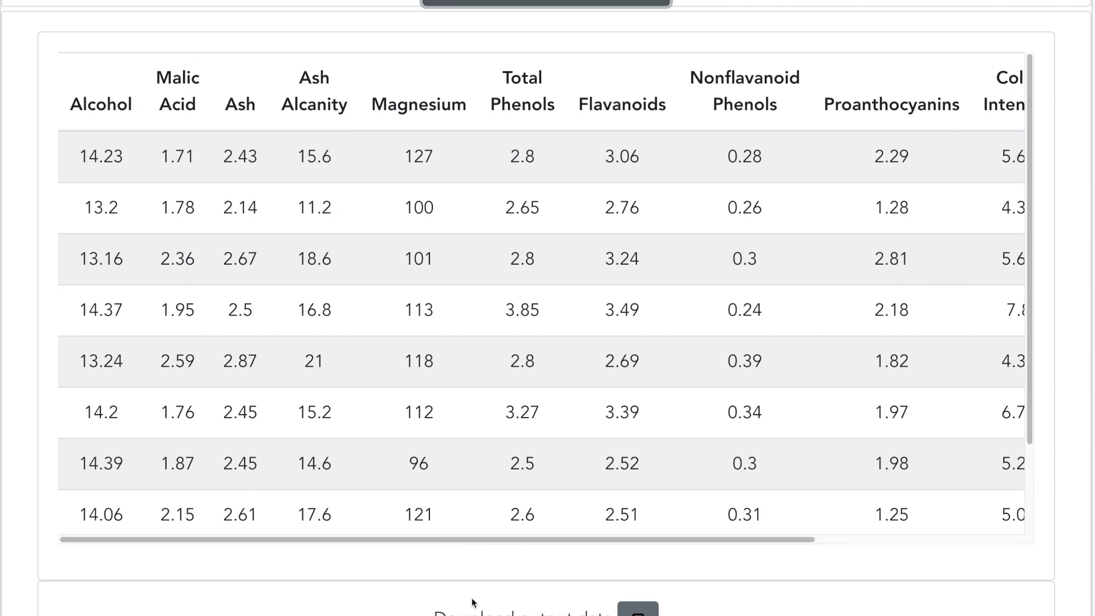
{"action": "scroll", "coordinate": [1068, 561], "scroll_direction": "up", "scroll_amount": 5}
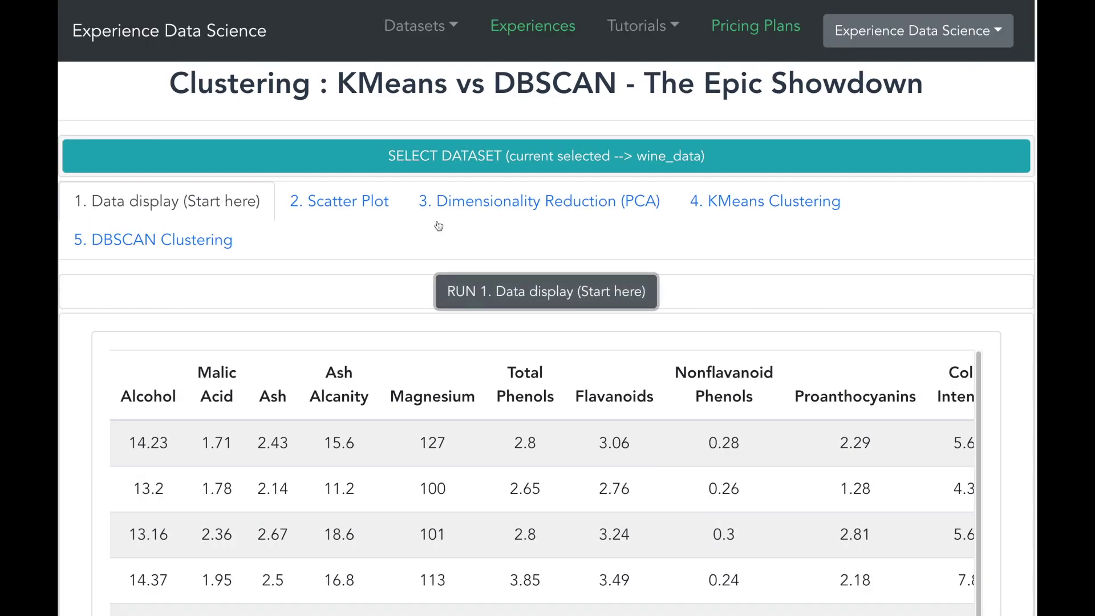
{"action": "left_click", "coordinate": [467, 207]}
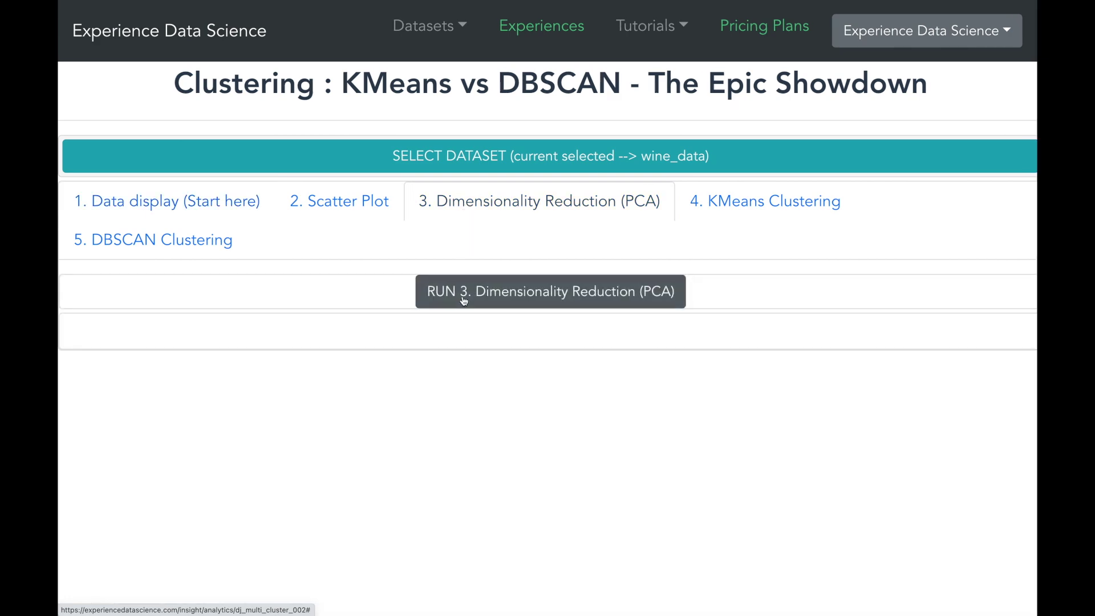
Step: Set PCA on all wine columns to 2 dimensions and 10 top features
{"action": "left_click", "coordinate": [463, 295]}
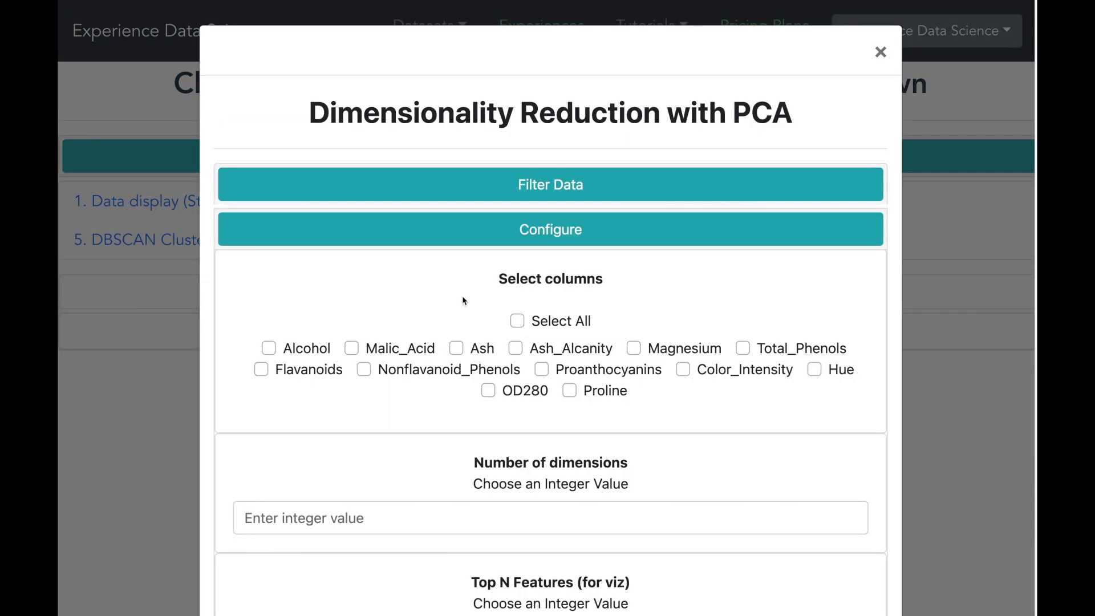
{"action": "left_click", "coordinate": [518, 321]}
{"action": "scroll", "coordinate": [526, 327], "scroll_direction": "down", "scroll_amount": 3}
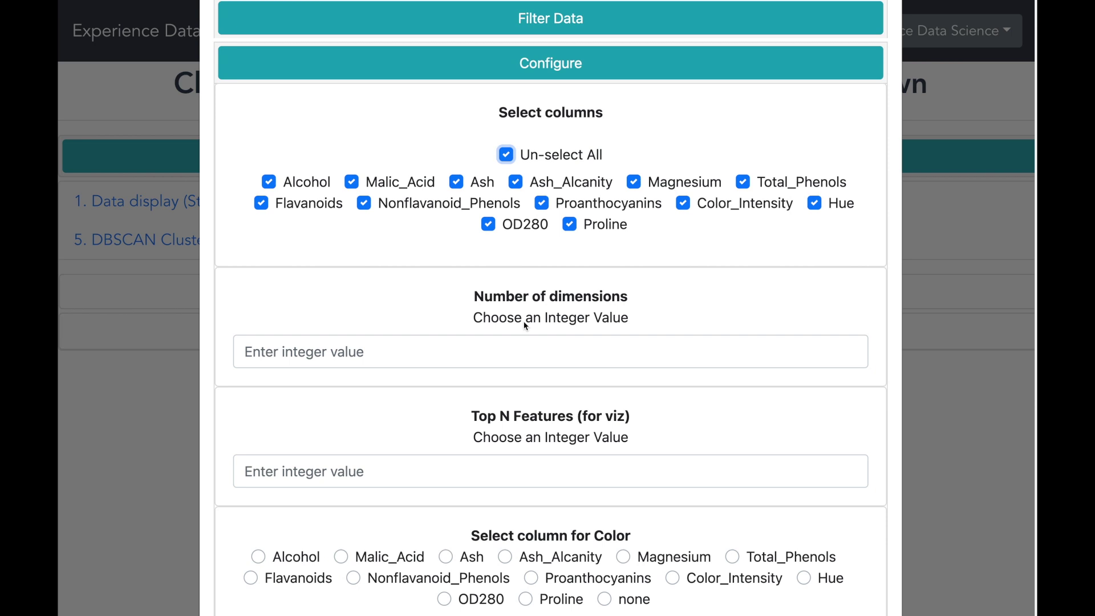
{"action": "left_click", "coordinate": [499, 352]}
{"action": "type", "text": "2"}
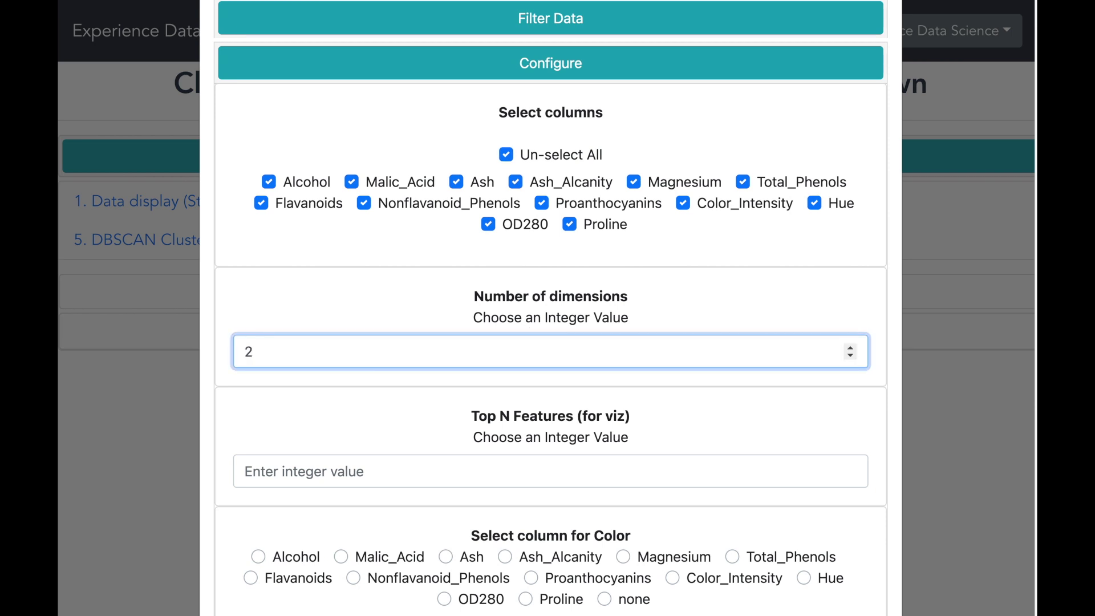
{"action": "scroll", "coordinate": [471, 409], "scroll_direction": "down", "scroll_amount": 1}
{"action": "left_click", "coordinate": [471, 410]}
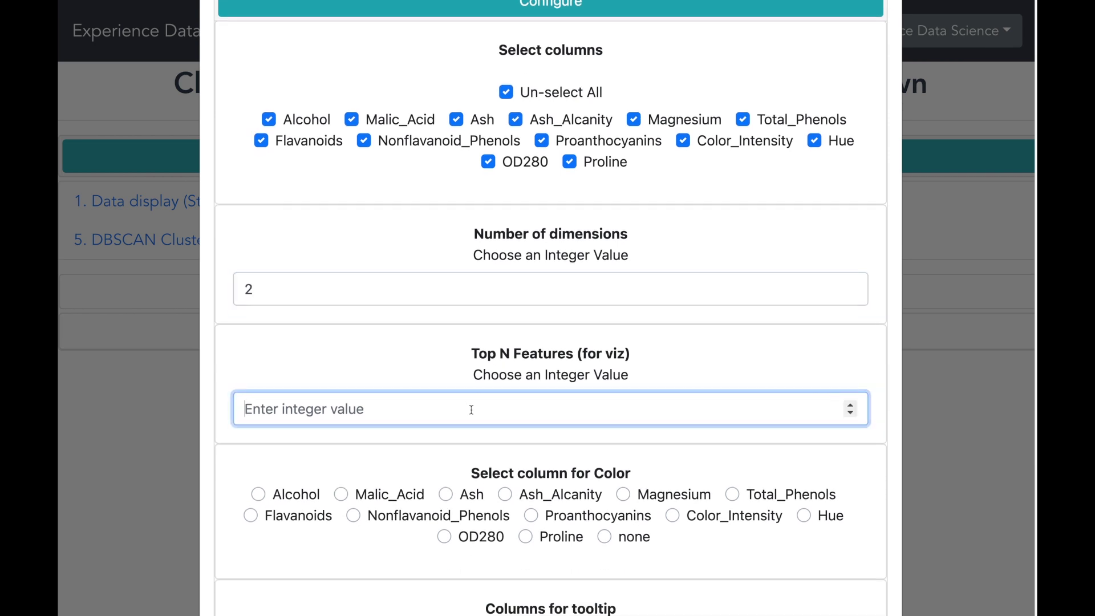
{"action": "type", "text": "10"}
Step: Run the PCA and view the wine scatter plot's three rough groups
{"action": "scroll", "coordinate": [513, 456], "scroll_direction": "down", "scroll_amount": 10}
{"action": "left_click", "coordinate": [550, 494]}
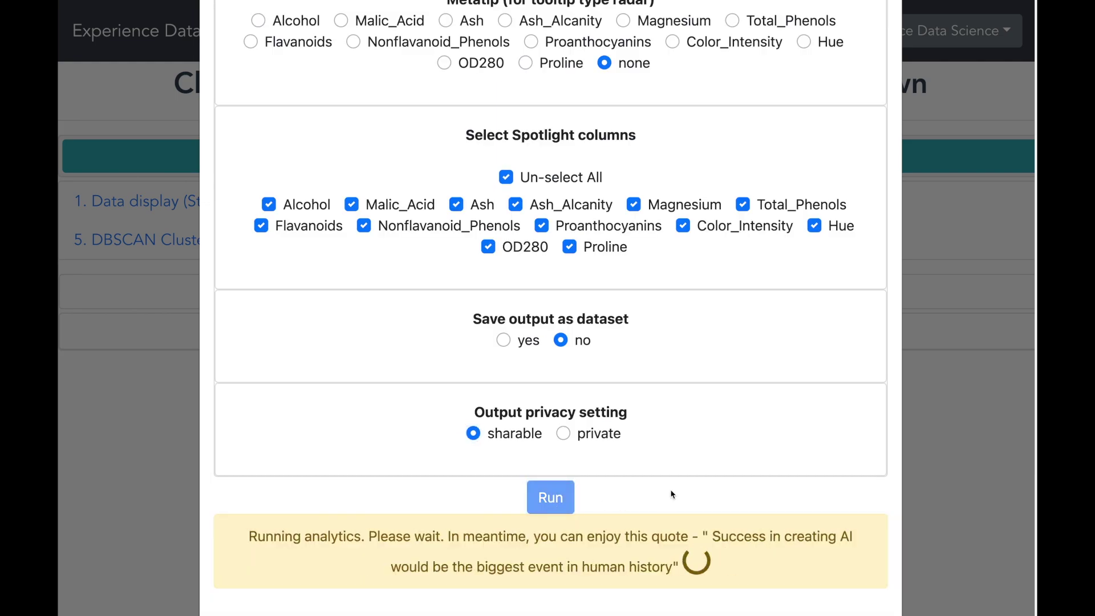
{"action": "left_click", "coordinate": [926, 557]}
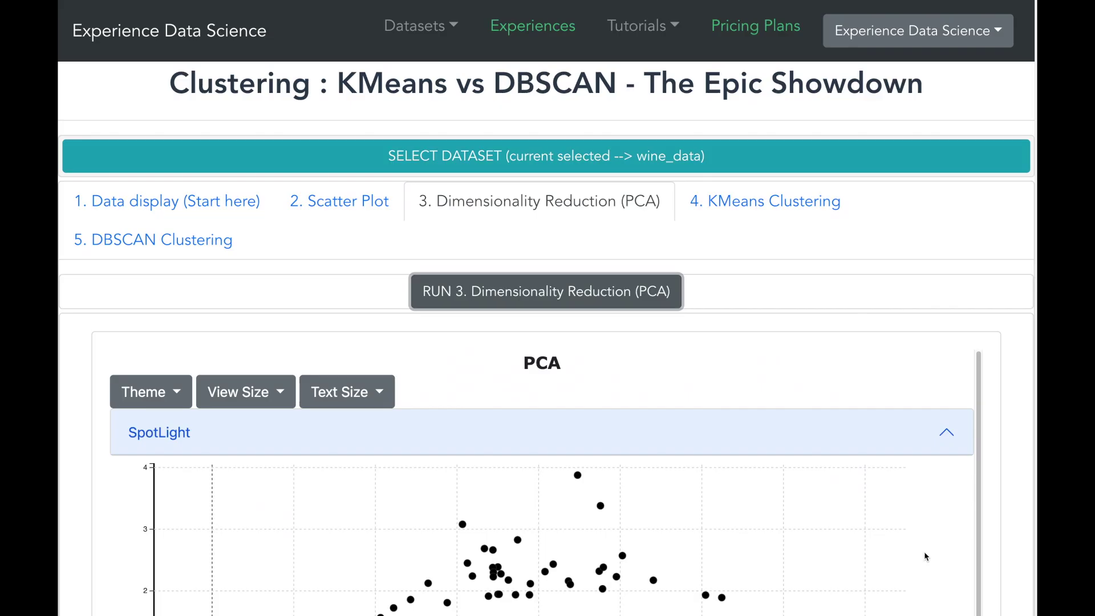
{"action": "scroll", "coordinate": [926, 556], "scroll_direction": "down", "scroll_amount": 8}
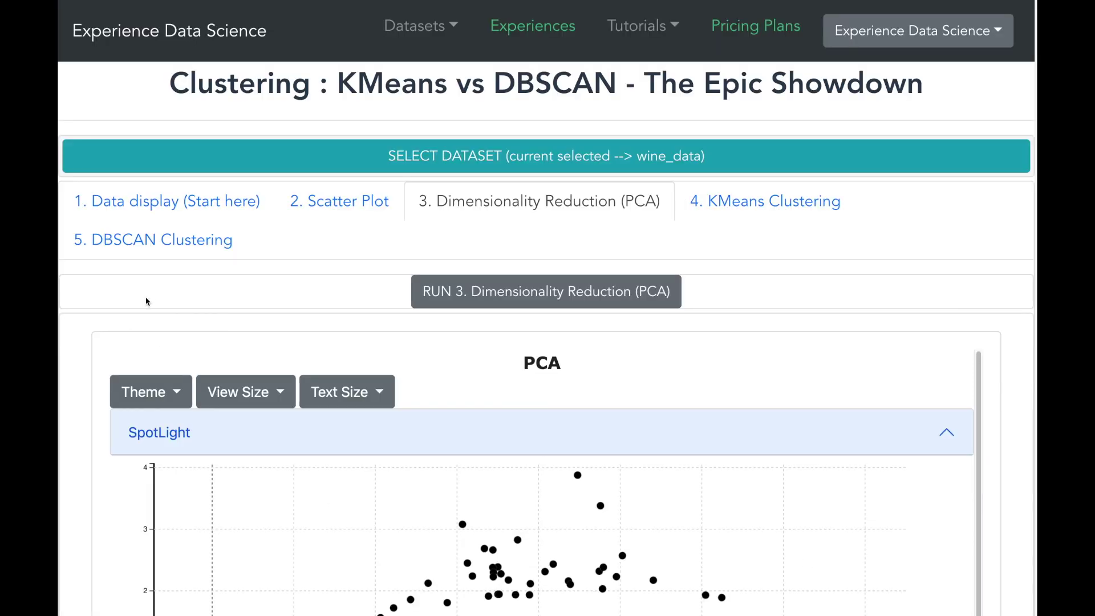
{"action": "left_click", "coordinate": [158, 250]}
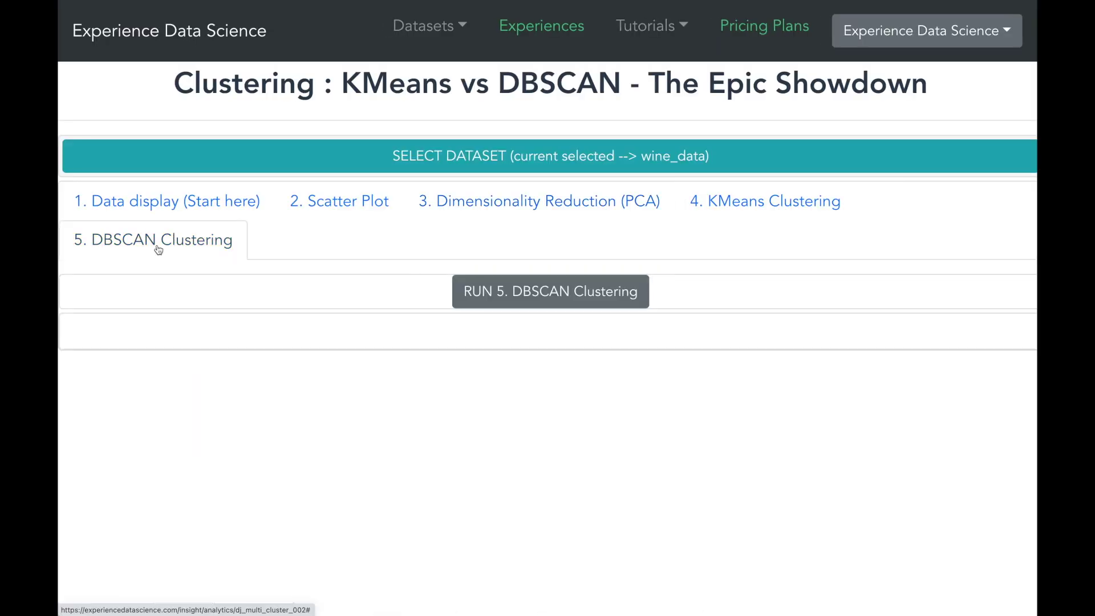
Step: Set DBSCAN on all wine columns to maximum distance 1.5 and minimum samples 5
{"action": "left_click", "coordinate": [490, 304]}
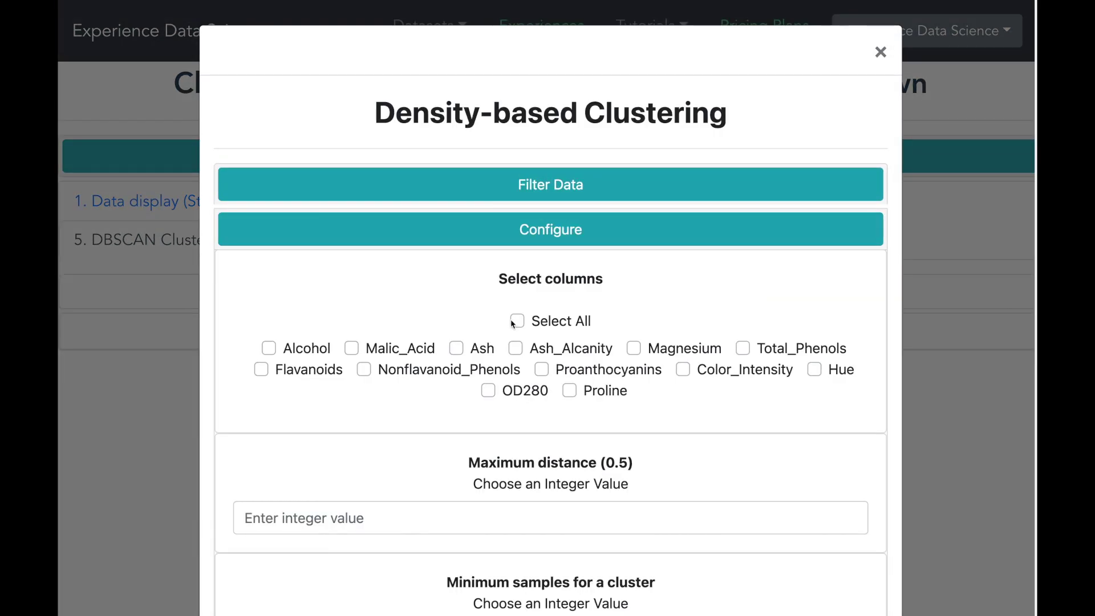
{"action": "left_click", "coordinate": [517, 320]}
{"action": "scroll", "coordinate": [517, 320], "scroll_direction": "down", "scroll_amount": 2}
{"action": "left_click", "coordinate": [251, 431]}
{"action": "type", "text": "1"}
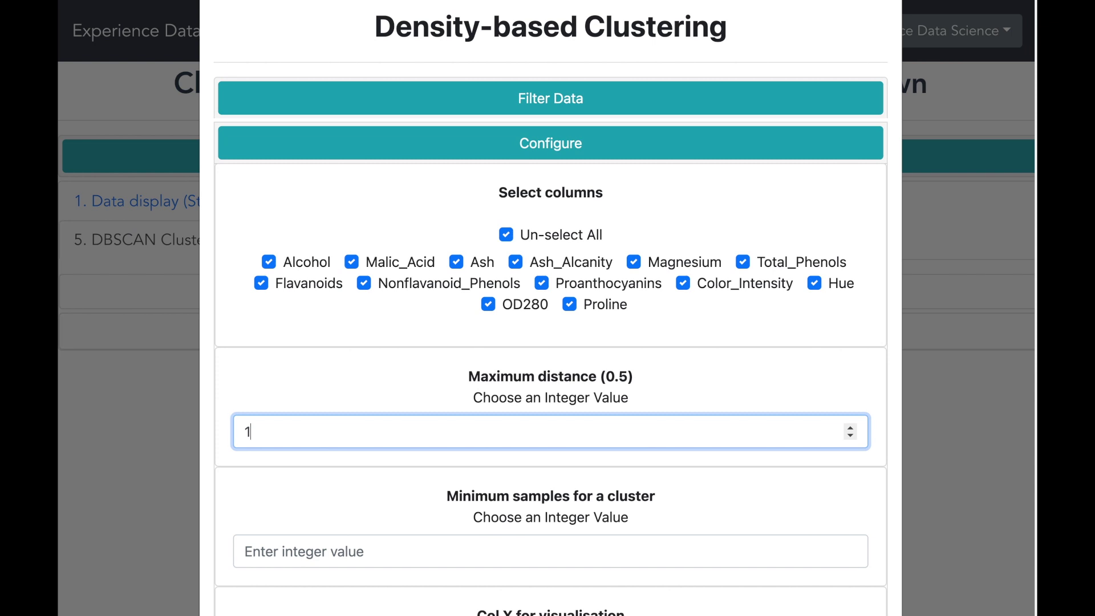
{"action": "type", "text": "."}
{"action": "type", "text": "5"}
{"action": "scroll", "coordinate": [394, 469], "scroll_direction": "down", "scroll_amount": 2}
{"action": "left_click", "coordinate": [394, 468]}
{"action": "type", "text": "5"}
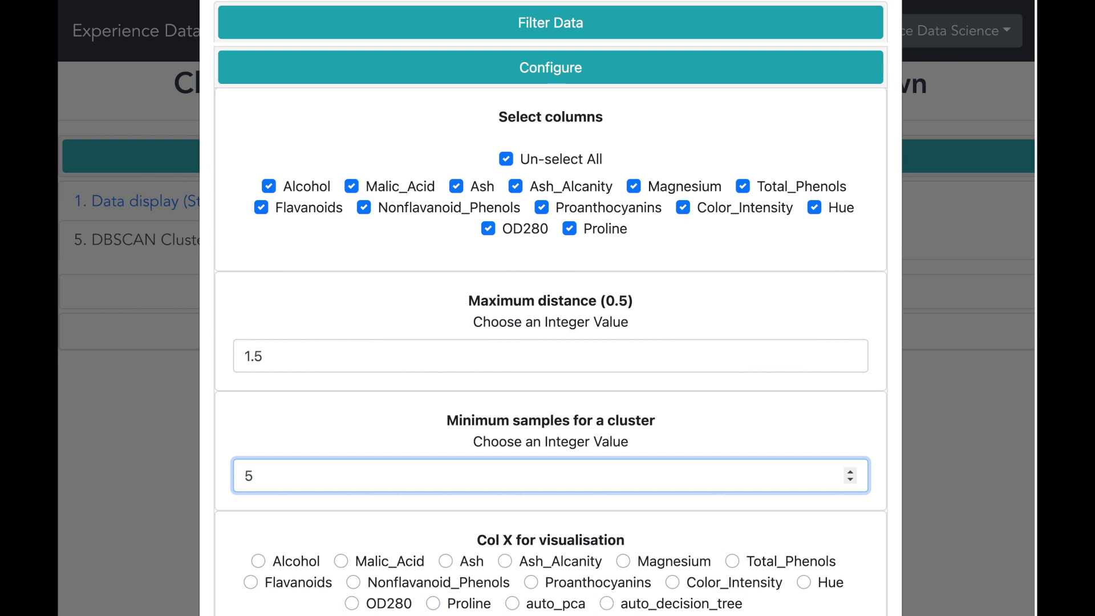
Step: Run DBSCAN and accept the result, a plot with no distinct clusters
{"action": "scroll", "coordinate": [530, 514], "scroll_direction": "down", "scroll_amount": 10}
{"action": "left_click", "coordinate": [536, 545]}
{"action": "scroll", "coordinate": [639, 537], "scroll_direction": "down", "scroll_amount": 2}
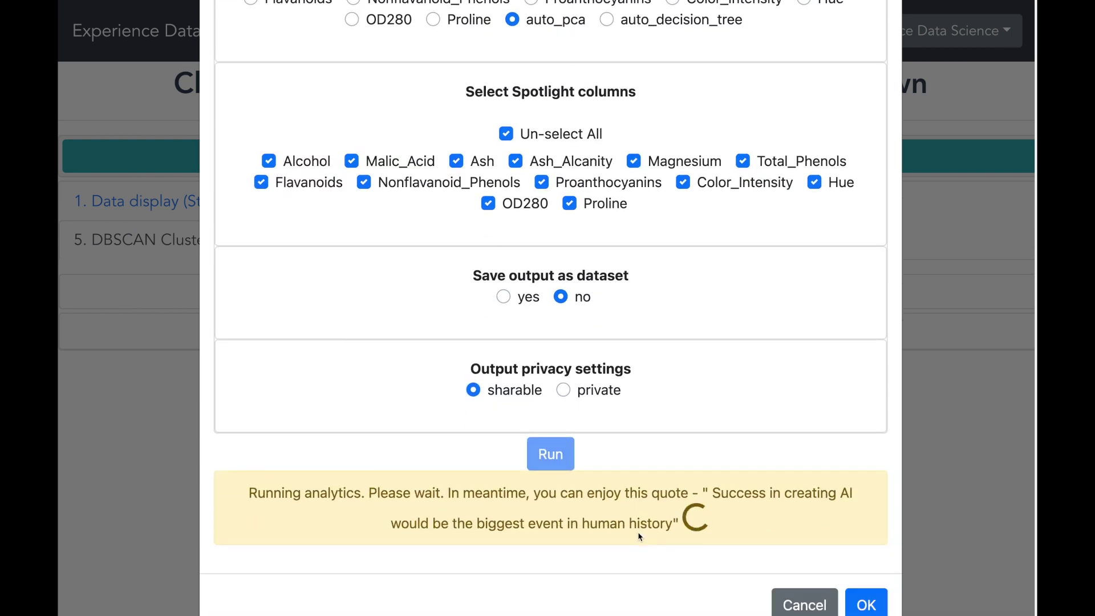
{"action": "scroll", "coordinate": [638, 531], "scroll_direction": "down", "scroll_amount": 4}
{"action": "scroll", "coordinate": [893, 520], "scroll_direction": "down", "scroll_amount": 4}
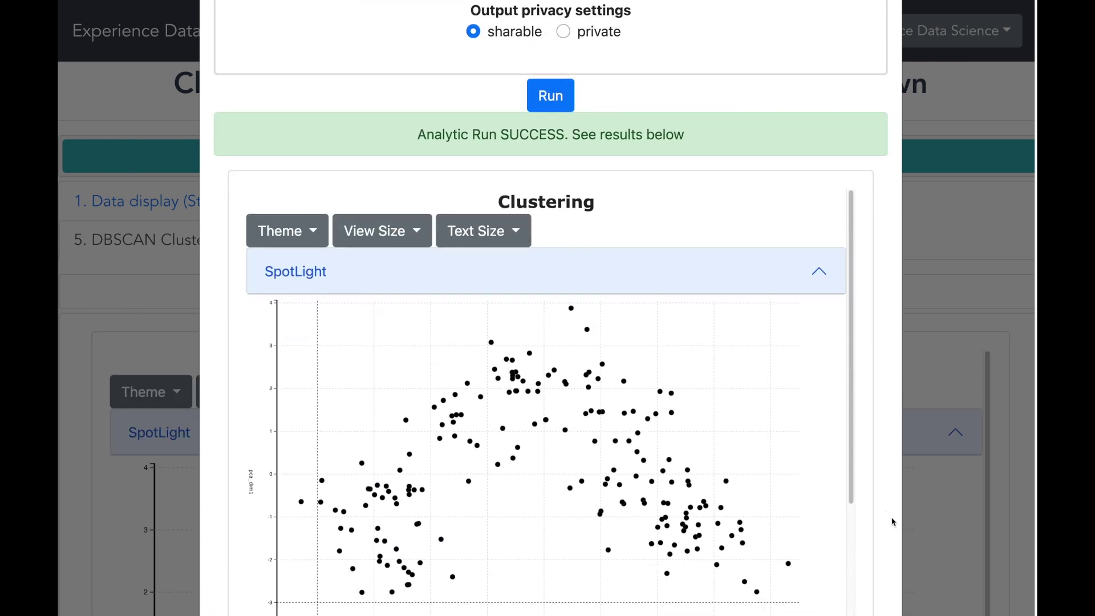
{"action": "scroll", "coordinate": [893, 524], "scroll_direction": "down", "scroll_amount": 3}
{"action": "scroll", "coordinate": [895, 530], "scroll_direction": "down", "scroll_amount": 2}
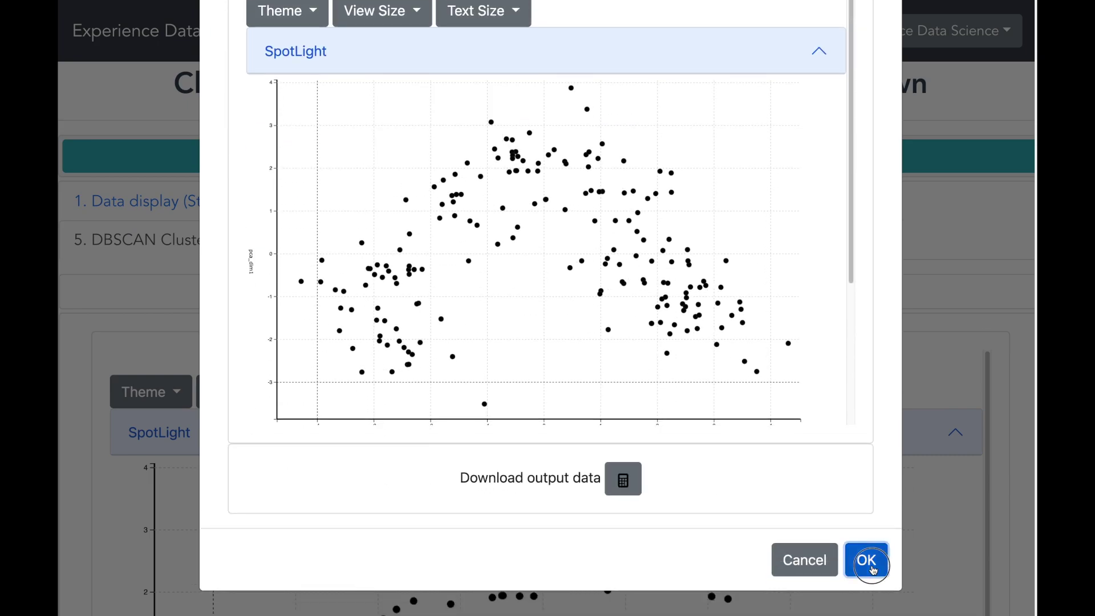
{"action": "left_click", "coordinate": [865, 559]}
{"action": "scroll", "coordinate": [810, 582], "scroll_direction": "down", "scroll_amount": 8}
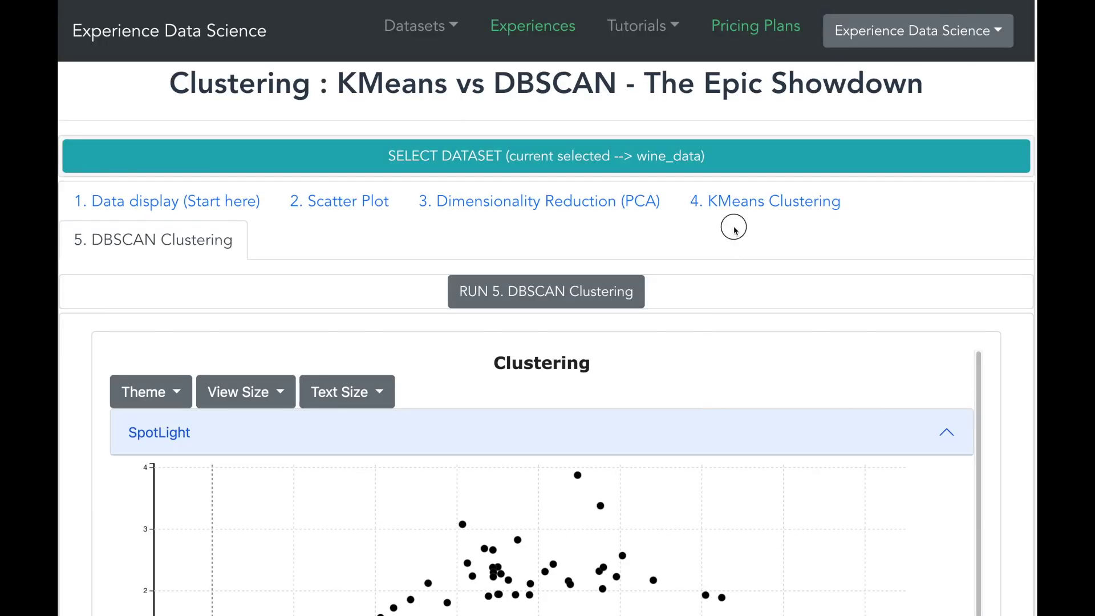
Step: Set K-Means on all wine columns to 3 clusters with auto_pca on both axes
{"action": "left_click", "coordinate": [730, 217]}
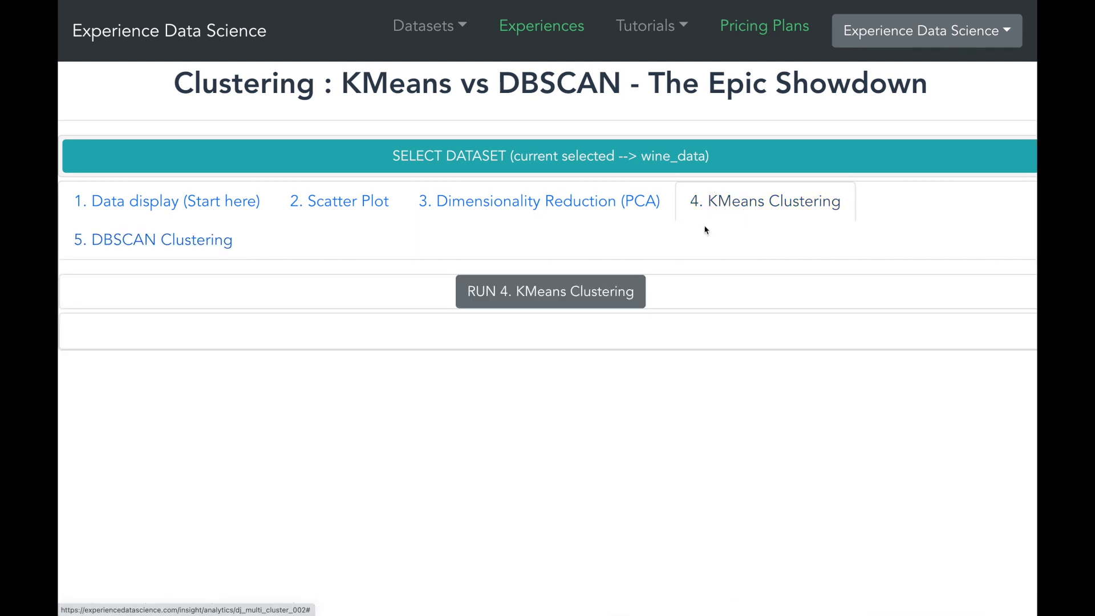
{"action": "left_click", "coordinate": [620, 299]}
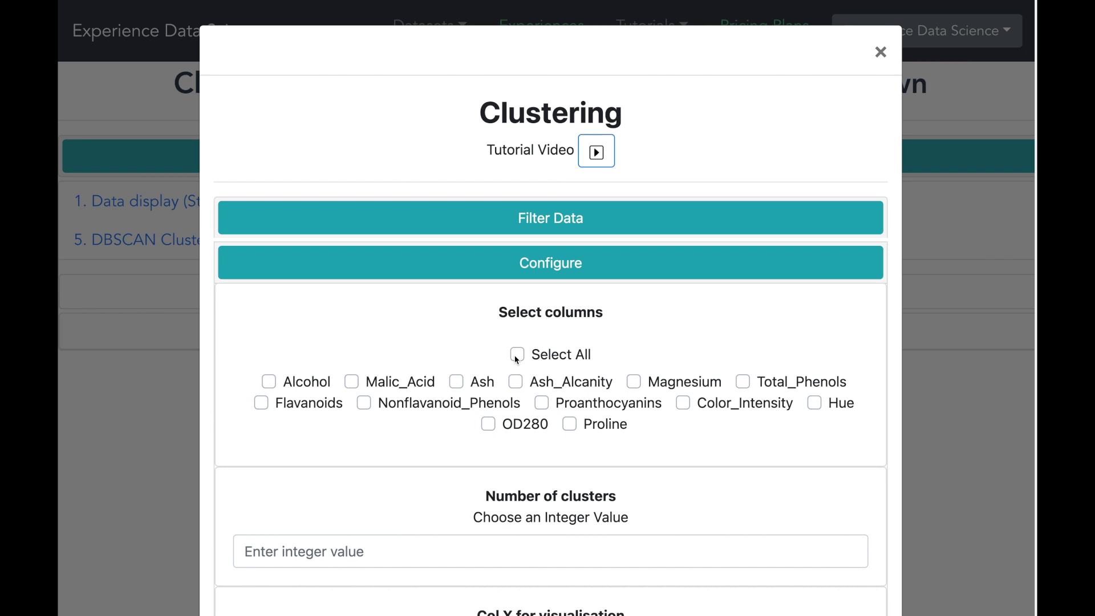
{"action": "left_click", "coordinate": [517, 358]}
{"action": "scroll", "coordinate": [516, 358], "scroll_direction": "down", "scroll_amount": 3}
{"action": "left_click", "coordinate": [473, 396]}
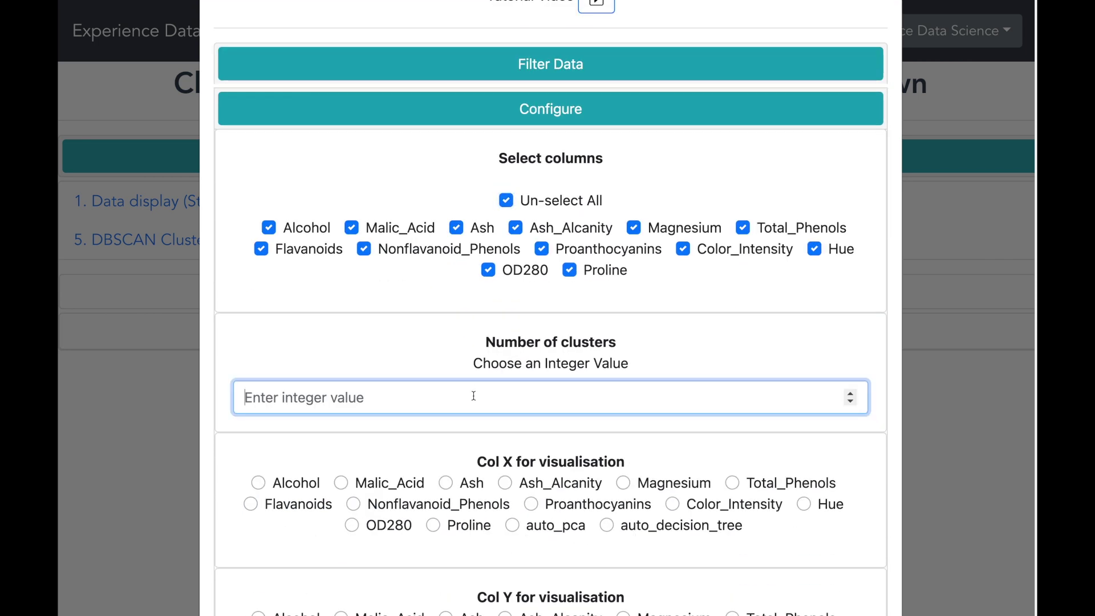
{"action": "type", "text": "3"}
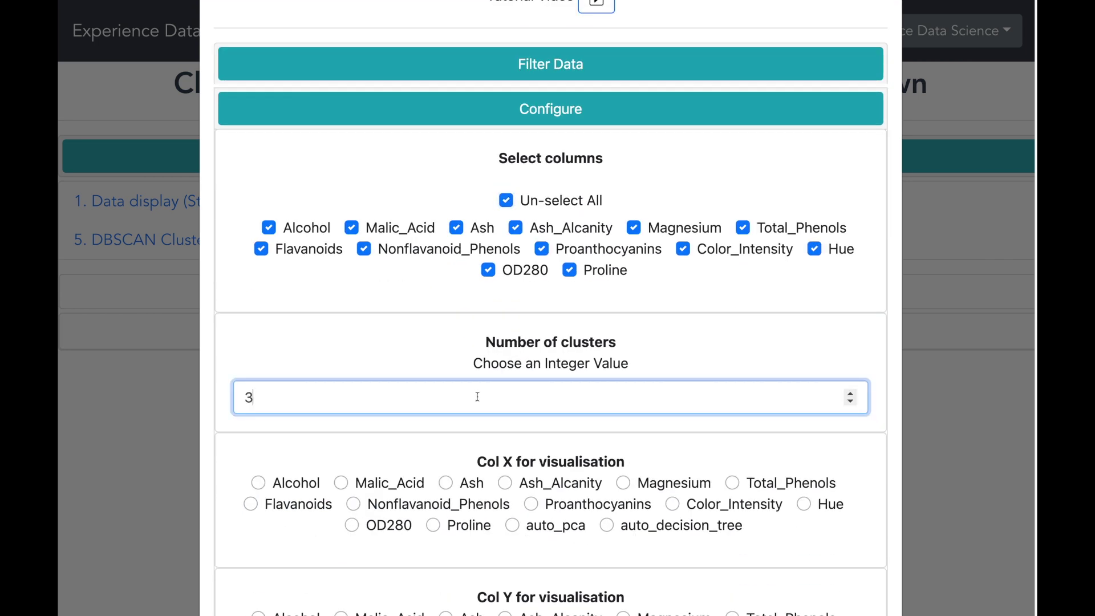
{"action": "scroll", "coordinate": [478, 396], "scroll_direction": "down", "scroll_amount": 2}
{"action": "left_click", "coordinate": [513, 406]}
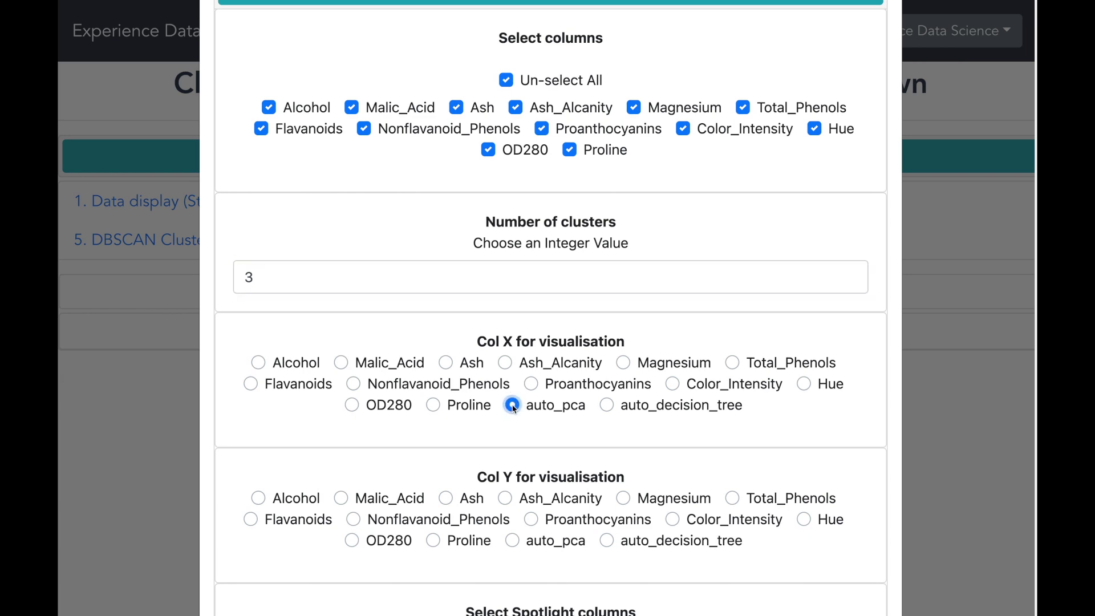
{"action": "scroll", "coordinate": [513, 428], "scroll_direction": "down", "scroll_amount": 1}
{"action": "left_click", "coordinate": [514, 524]}
Step: Spotlight all columns, keep output unsaved but sharable, and start K-Means
{"action": "scroll", "coordinate": [507, 505], "scroll_direction": "down", "scroll_amount": 3}
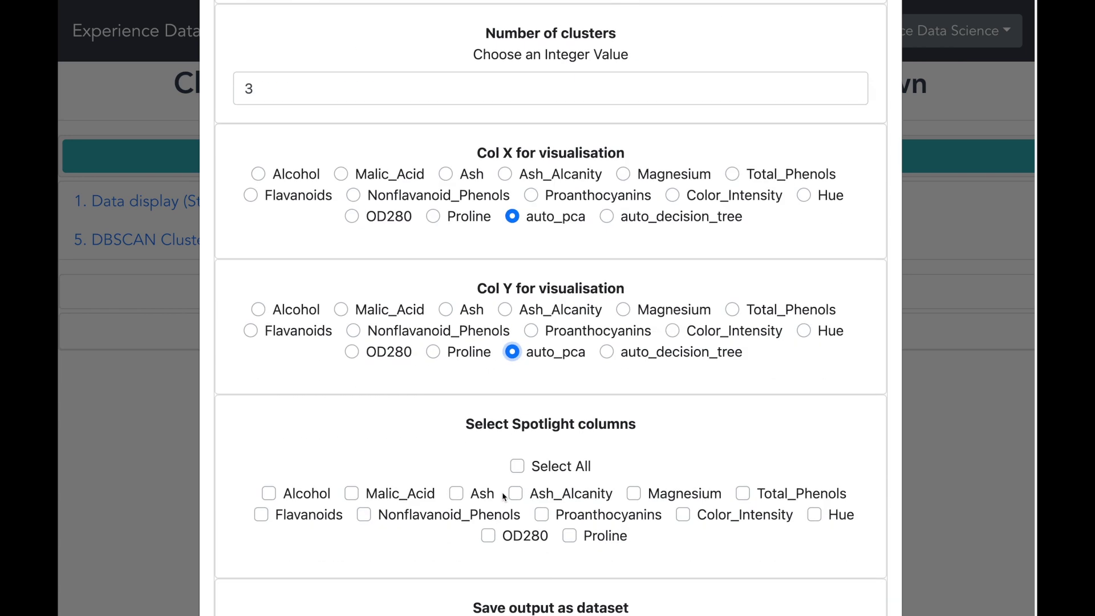
{"action": "left_click", "coordinate": [517, 467]}
{"action": "scroll", "coordinate": [517, 467], "scroll_direction": "down", "scroll_amount": 2}
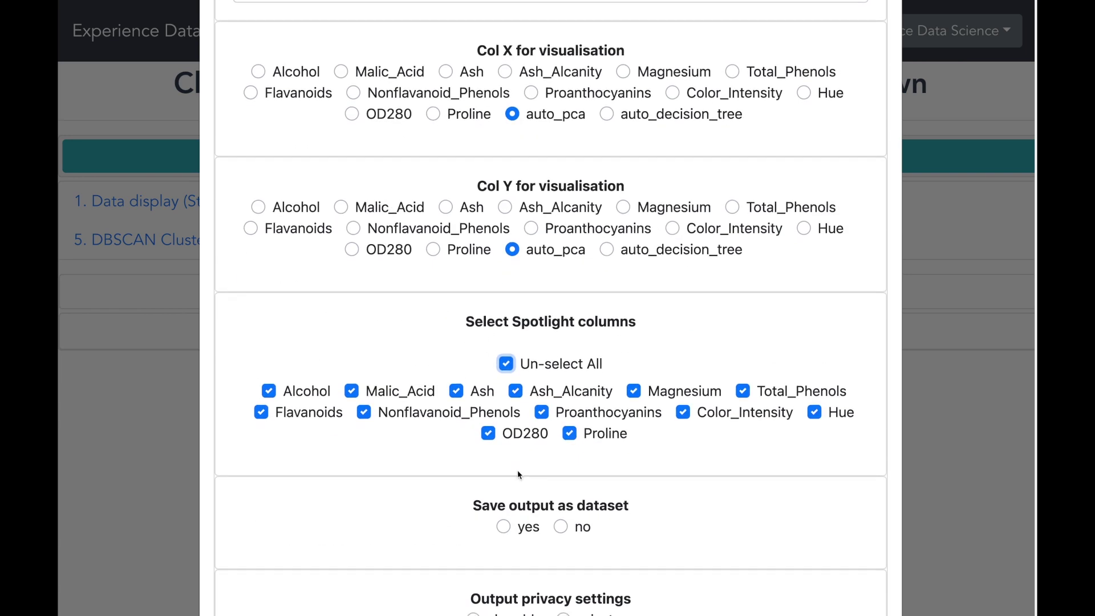
{"action": "scroll", "coordinate": [518, 472], "scroll_direction": "down", "scroll_amount": 1}
{"action": "left_click", "coordinate": [561, 507]}
{"action": "scroll", "coordinate": [547, 514], "scroll_direction": "down", "scroll_amount": 1}
{"action": "left_click", "coordinate": [473, 499]}
{"action": "left_click", "coordinate": [550, 567]}
{"action": "scroll", "coordinate": [656, 533], "scroll_direction": "down", "scroll_amount": 2}
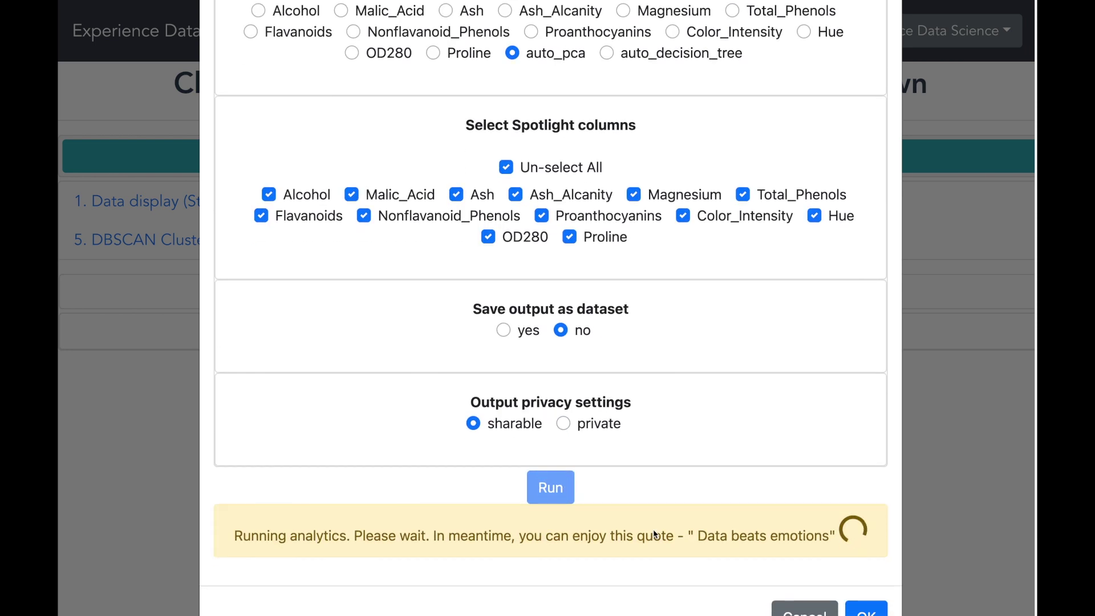